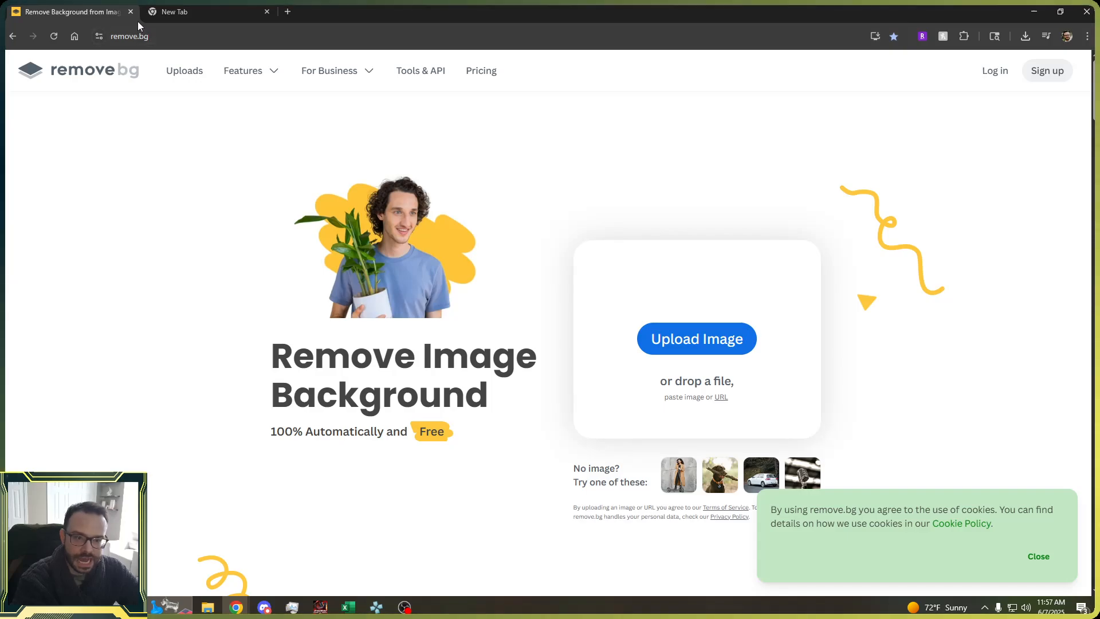
Open remove.bg in a fresh browser tab.
click(130, 12)
click(157, 10)
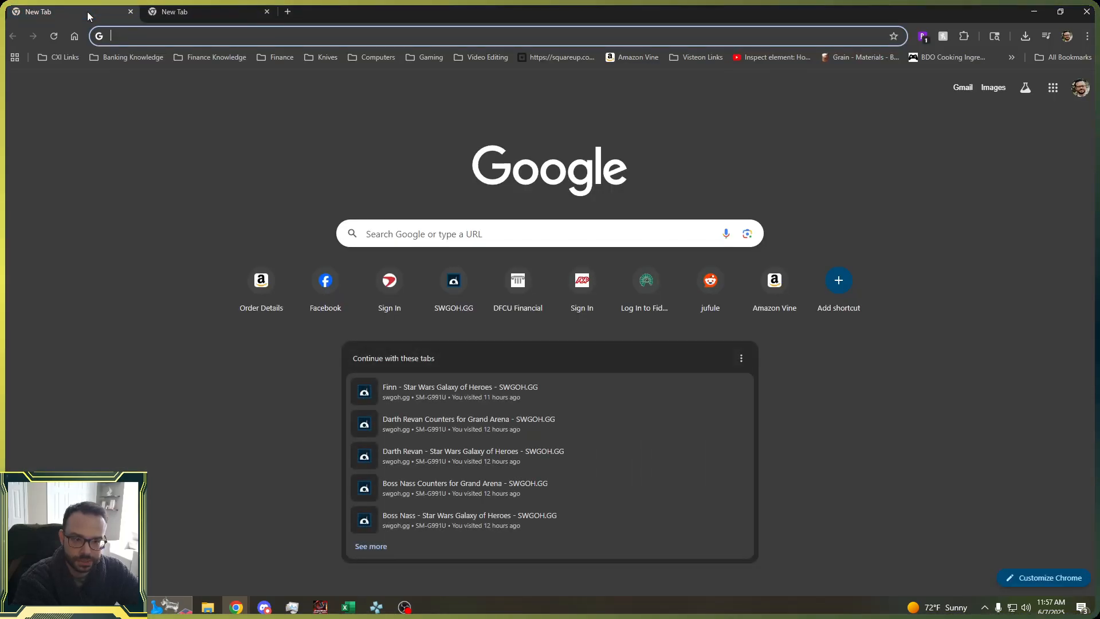
text(remove)
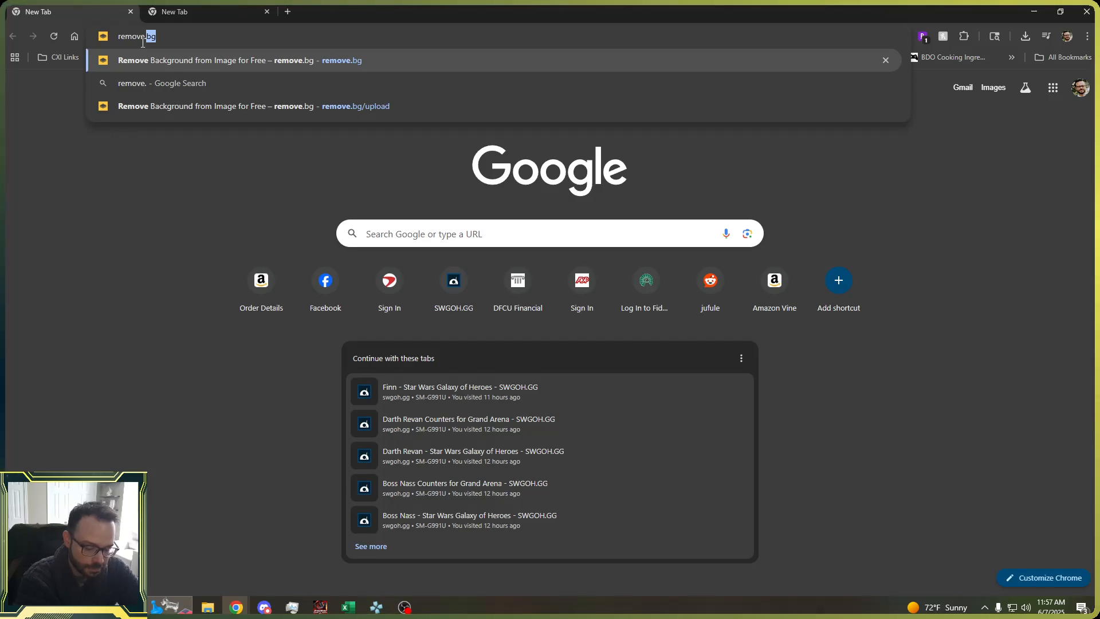
text(.bg)
key(Return)
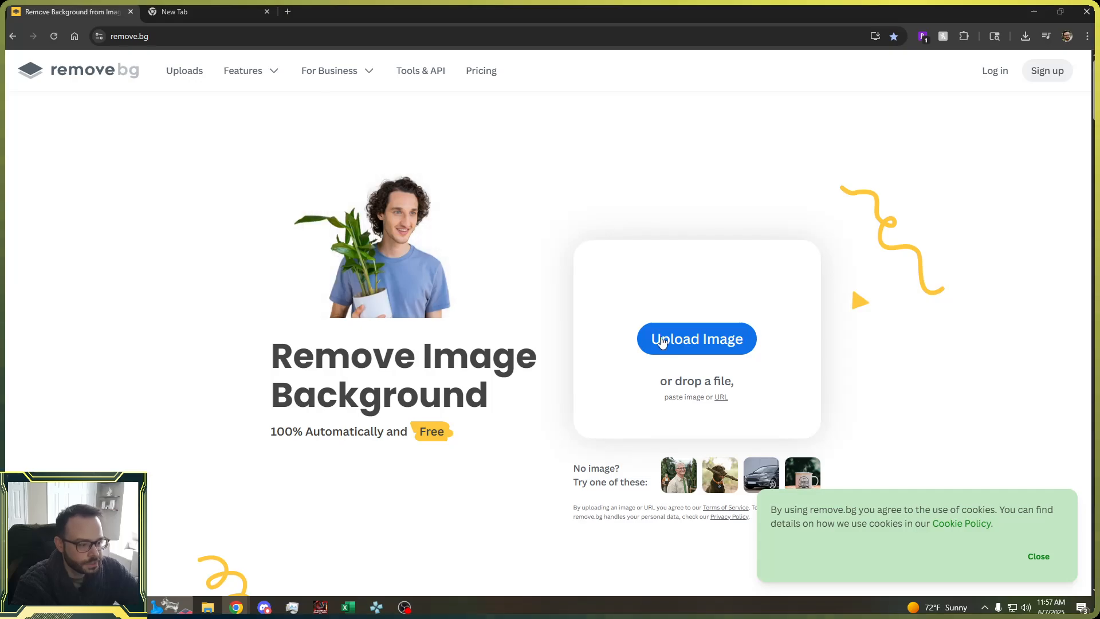
Upload Jabba.png from the Videos > SWGOH folder to remove its background.
click(699, 343)
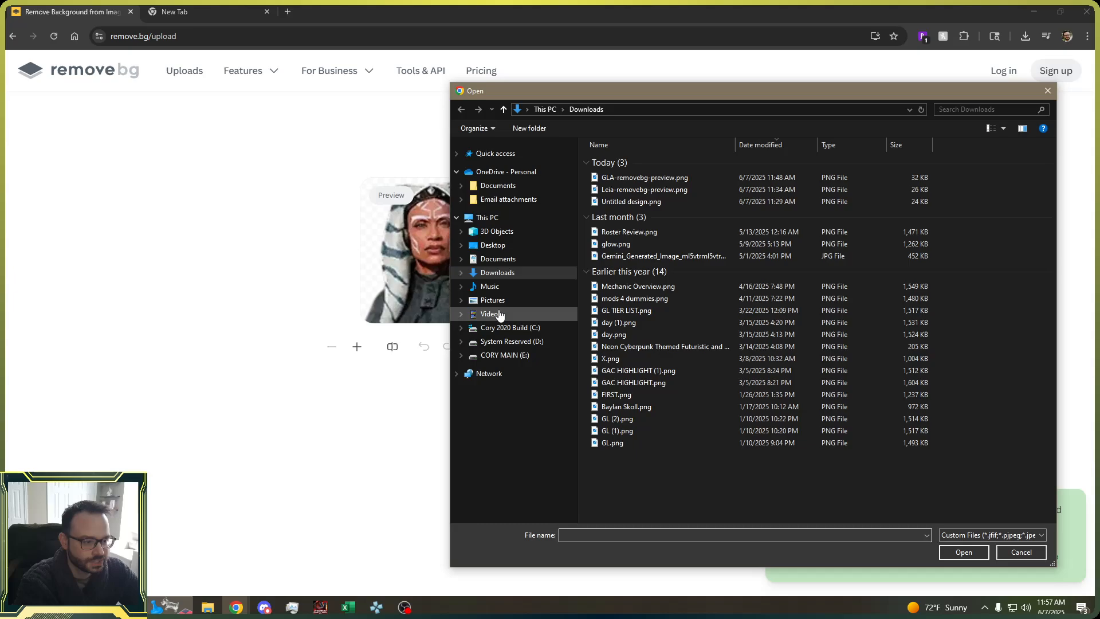
click(527, 315)
double_click(947, 197)
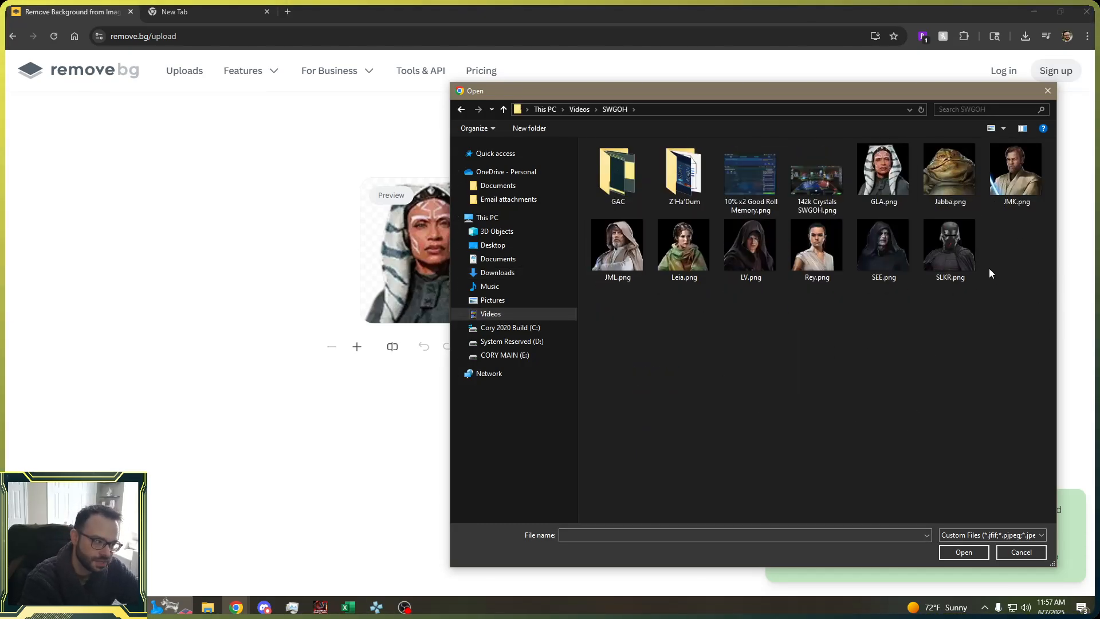
double_click(949, 171)
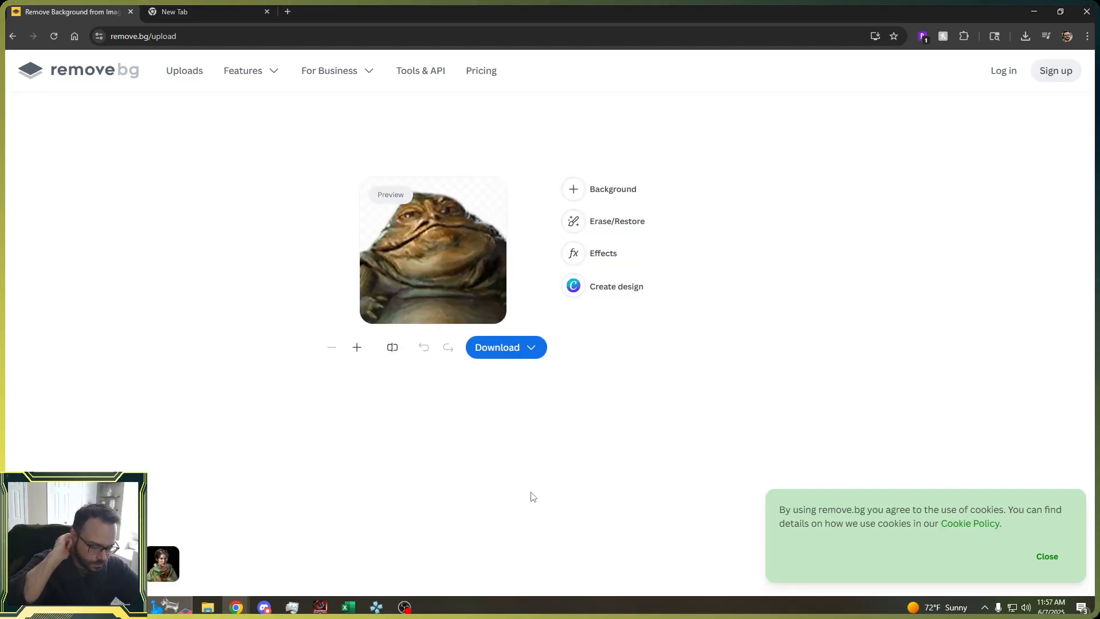
Download the background-removed image as the free 128 x 128 preview.
click(494, 347)
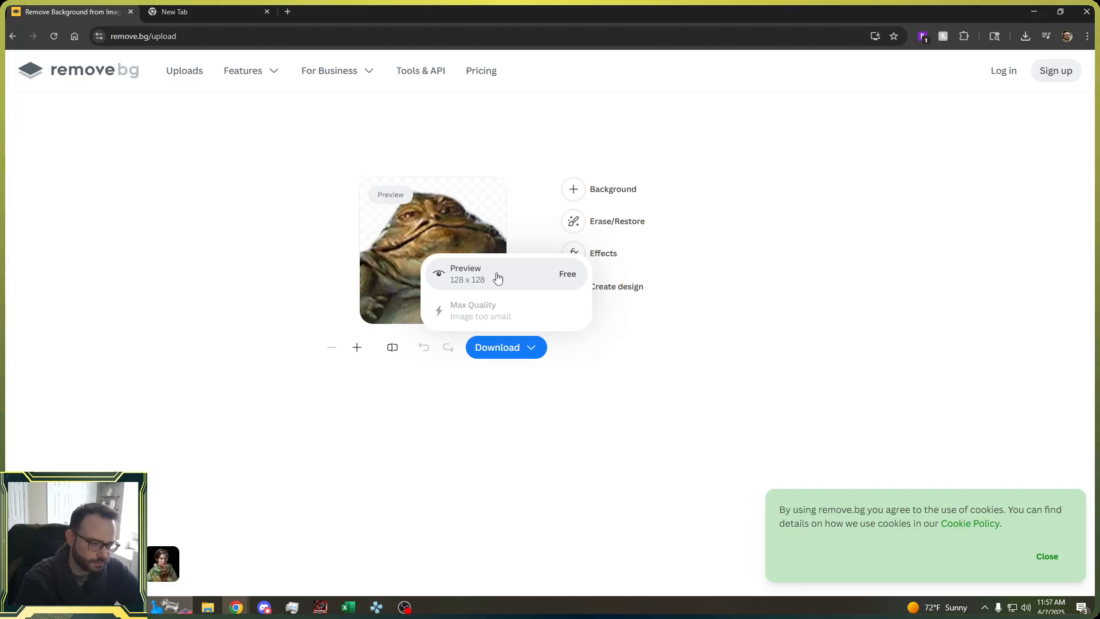
click(494, 453)
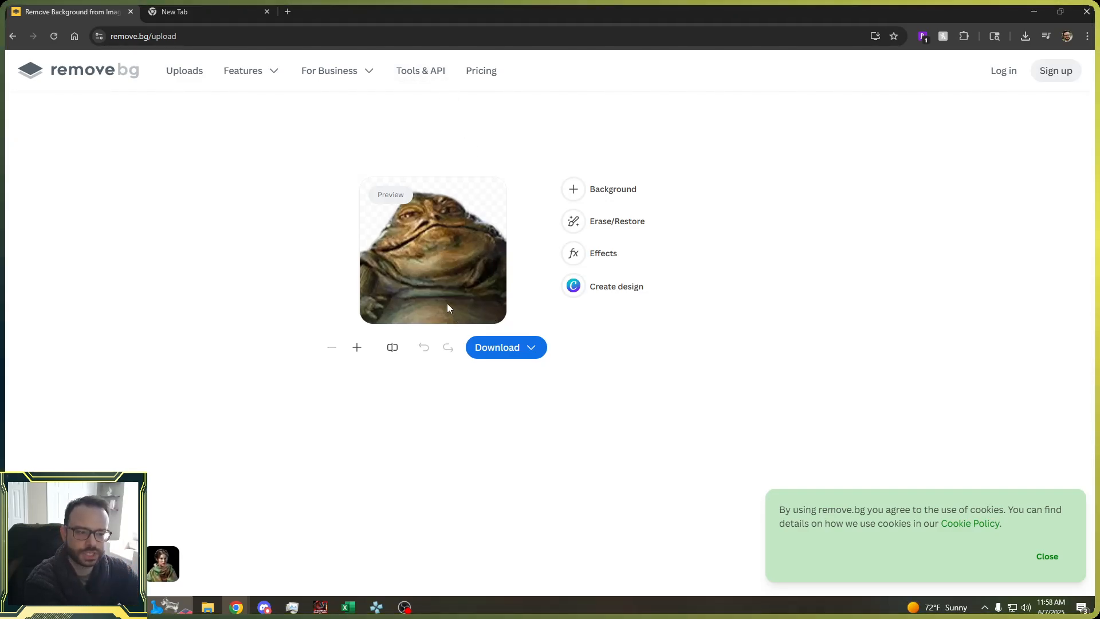
click(503, 348)
click(475, 285)
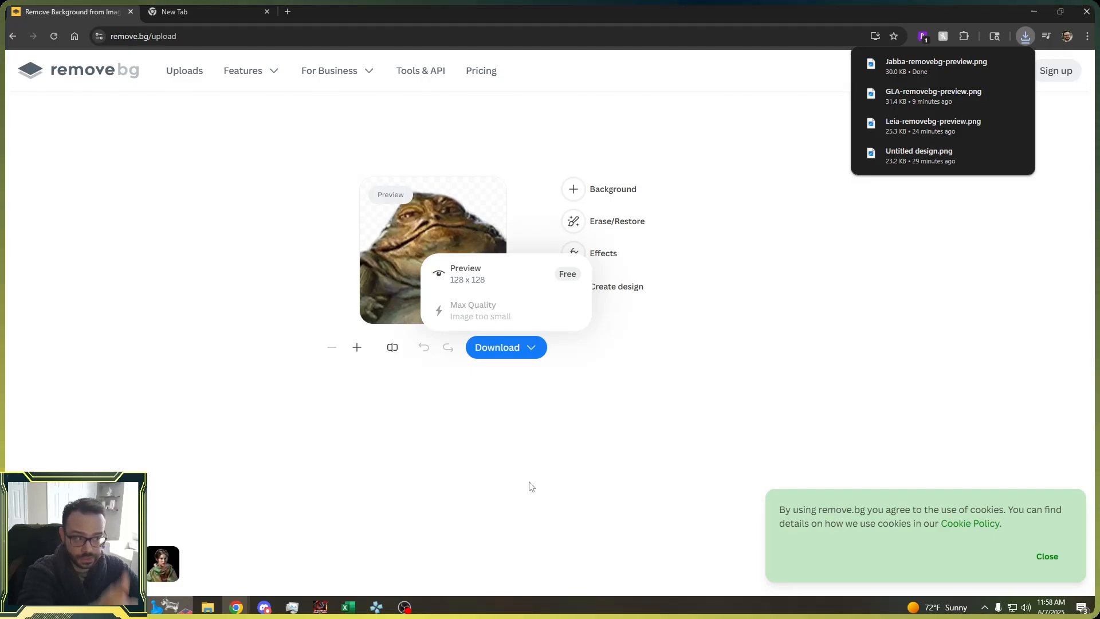
click(474, 465)
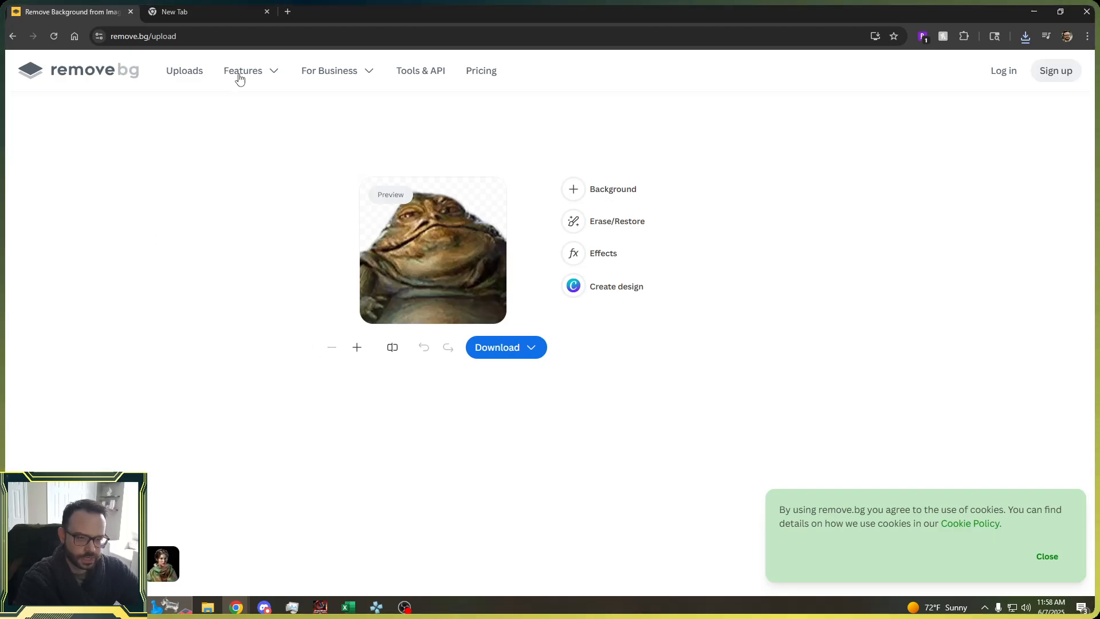
Search for canva youtube thumbnail in the other tab and start designing a new YouTube thumbnail.
click(209, 8)
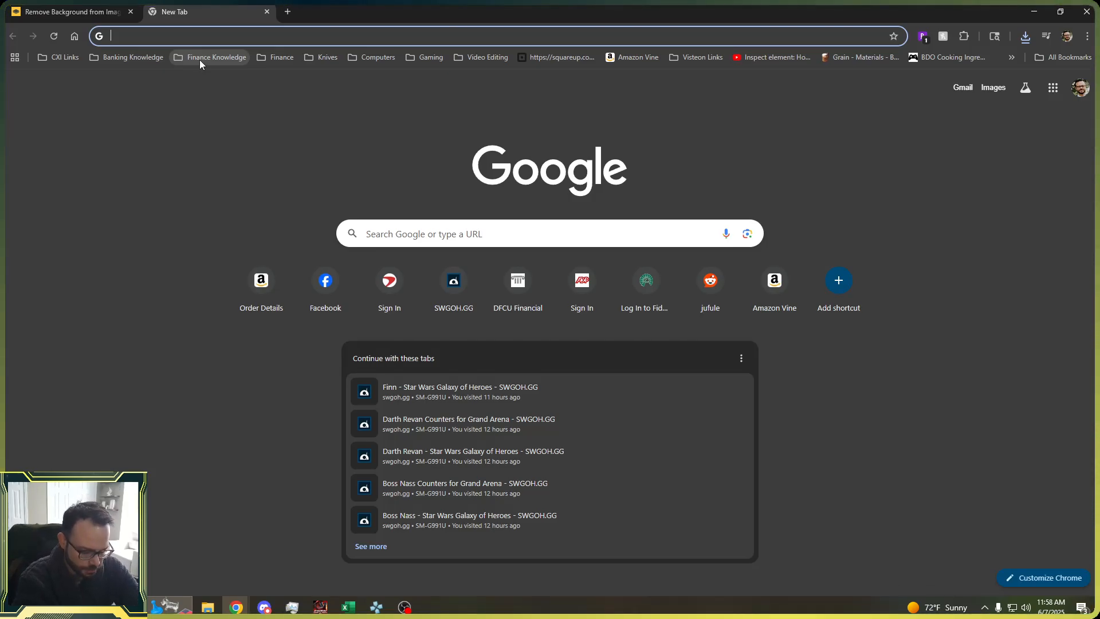
text(canva youtube)
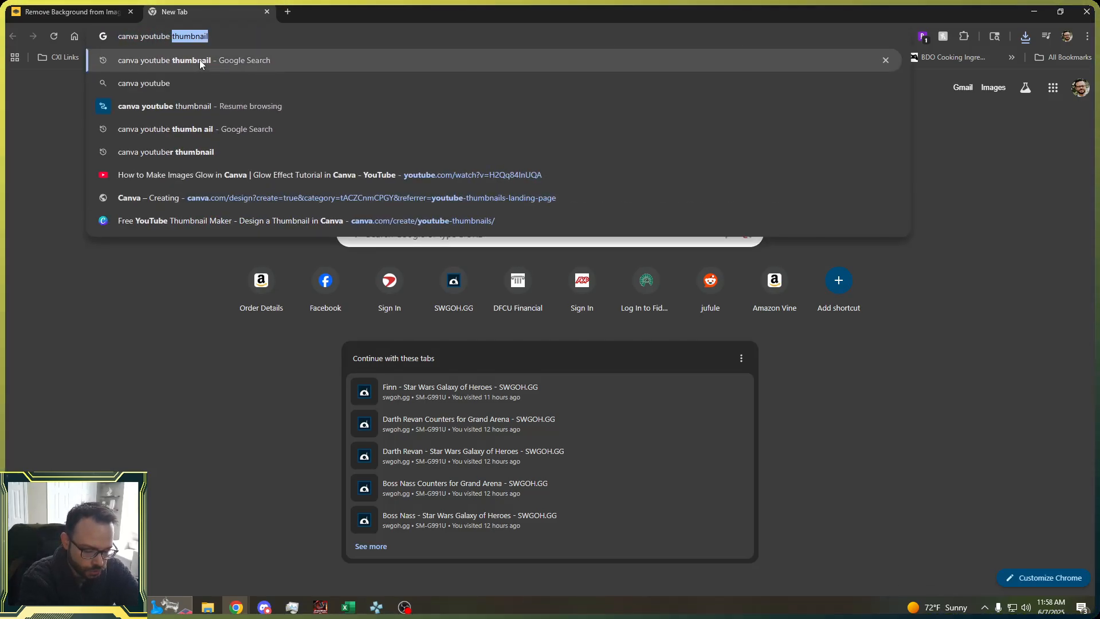
text( thum)
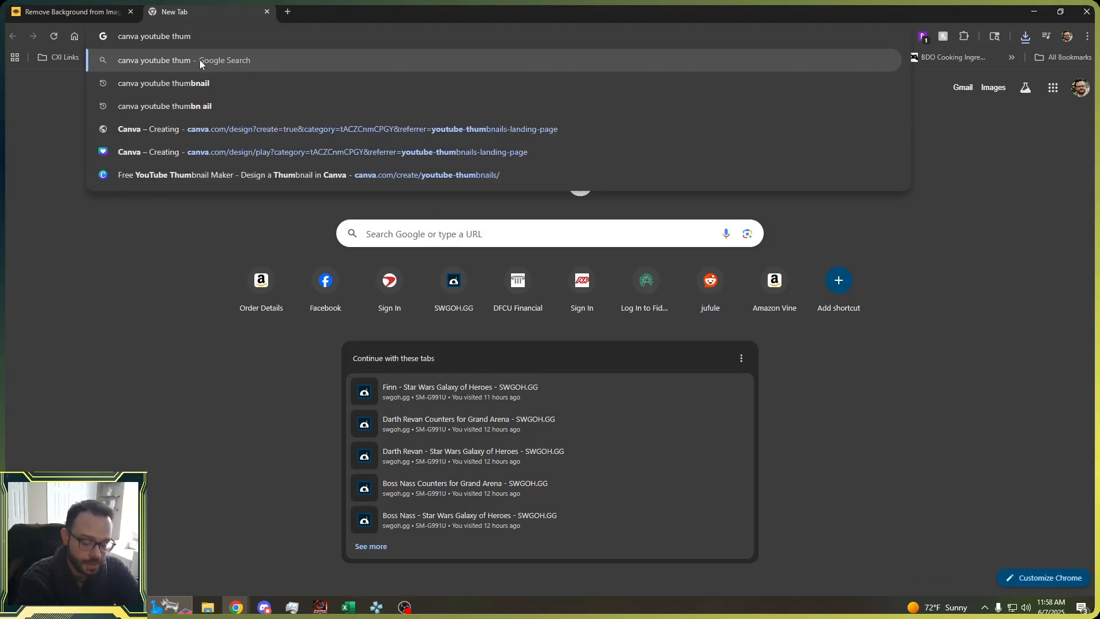
text(bnail)
key(Return)
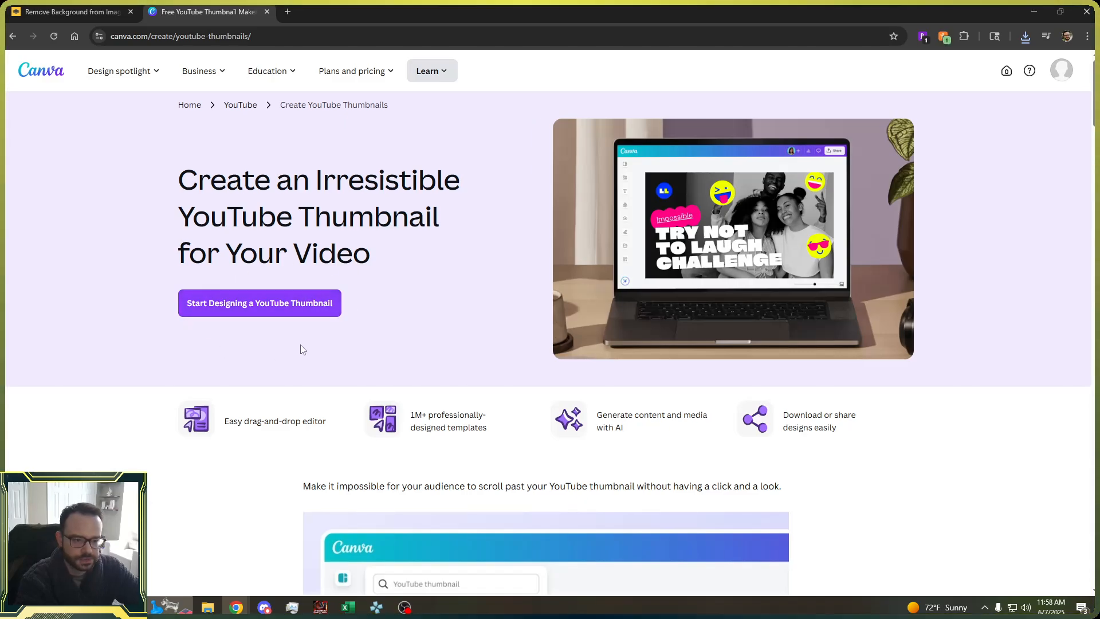
click(255, 304)
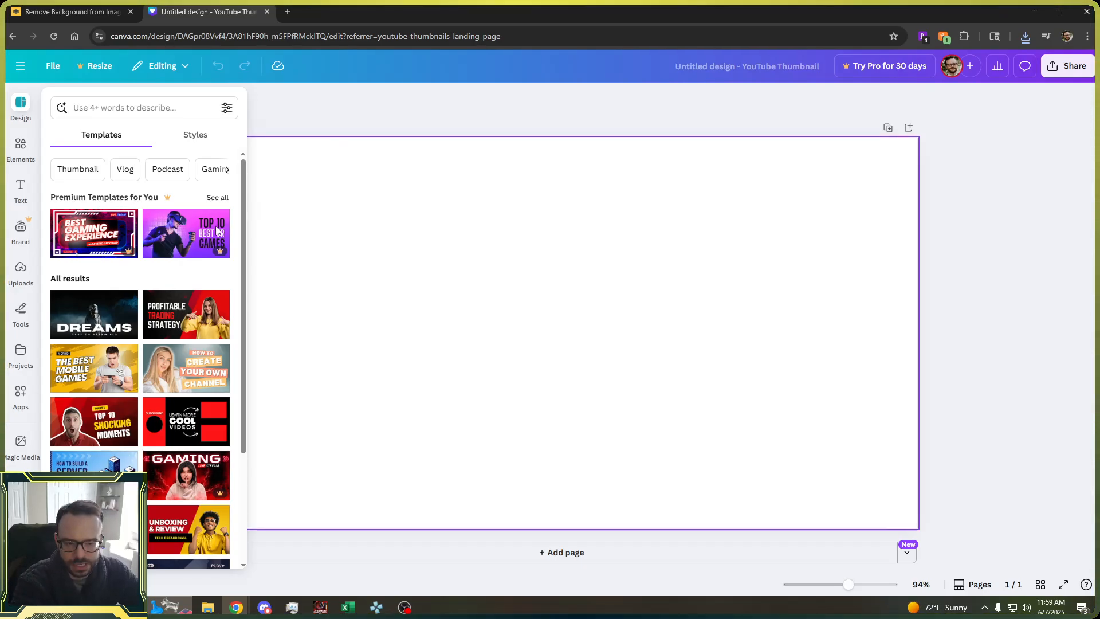
Add the Grand Arena upload to the canvas and resize it to fill the whole thumbnail.
click(20, 274)
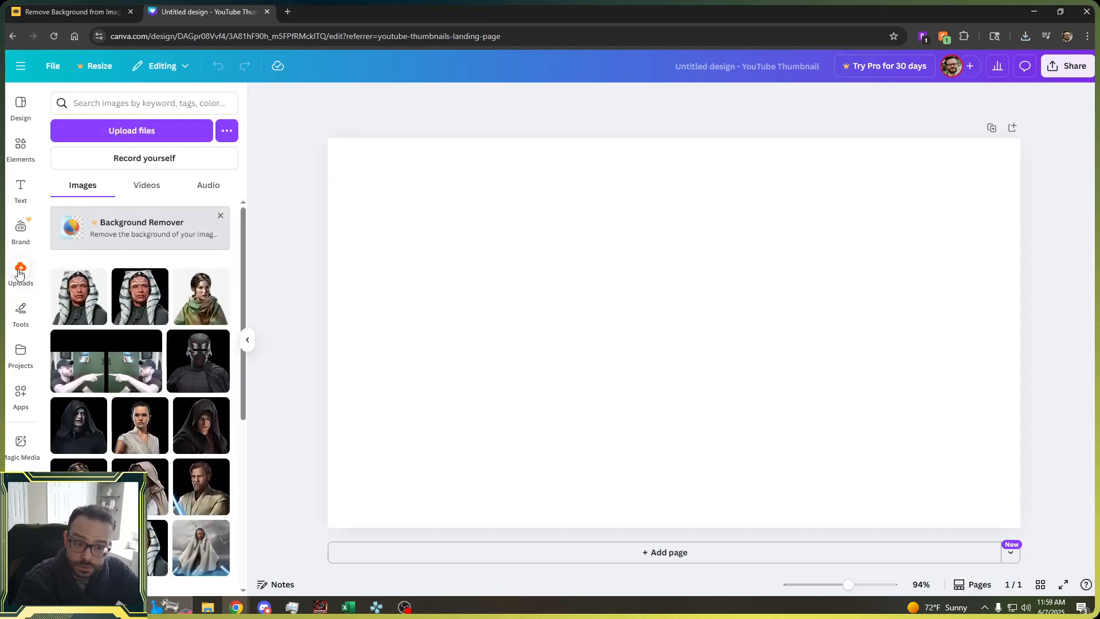
scroll(137, 408, down, 3)
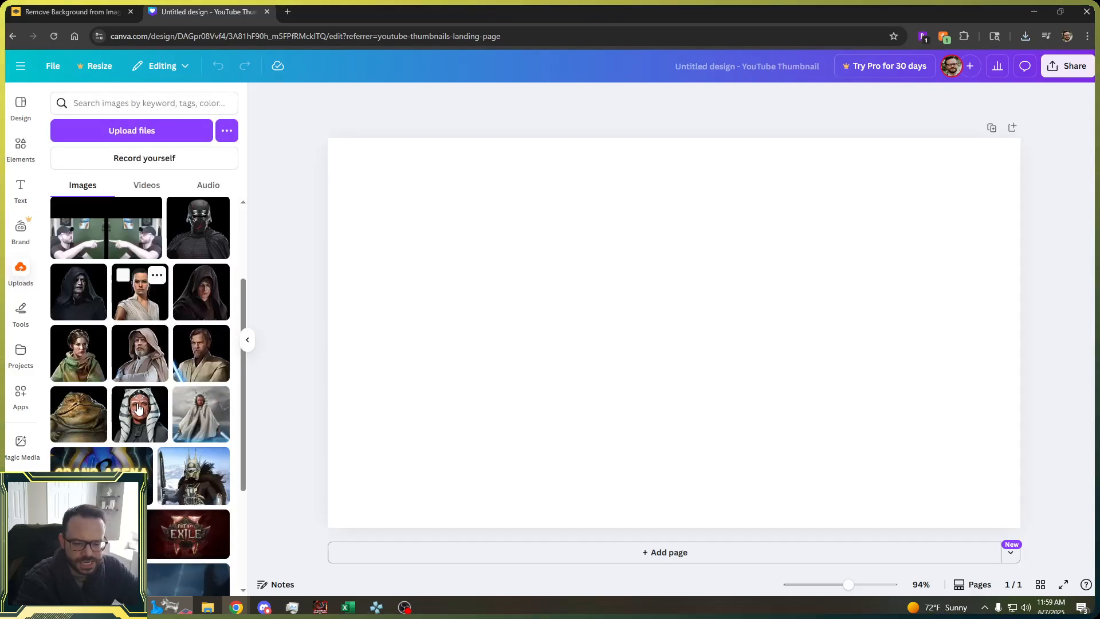
scroll(138, 408, down, 1)
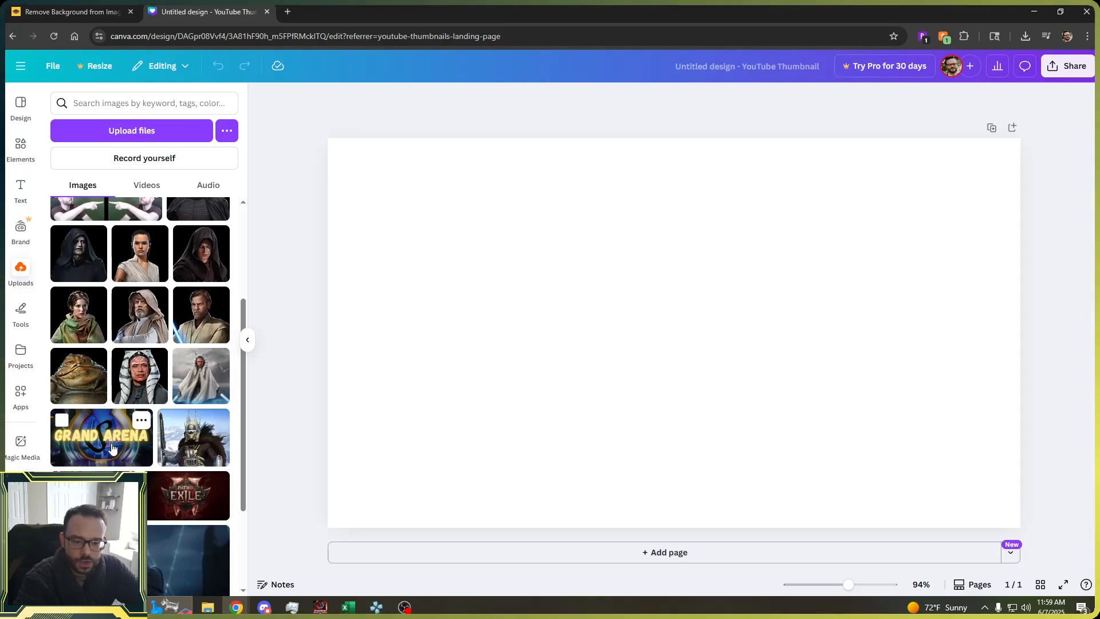
click(112, 447)
drag(740, 365, 641, 312)
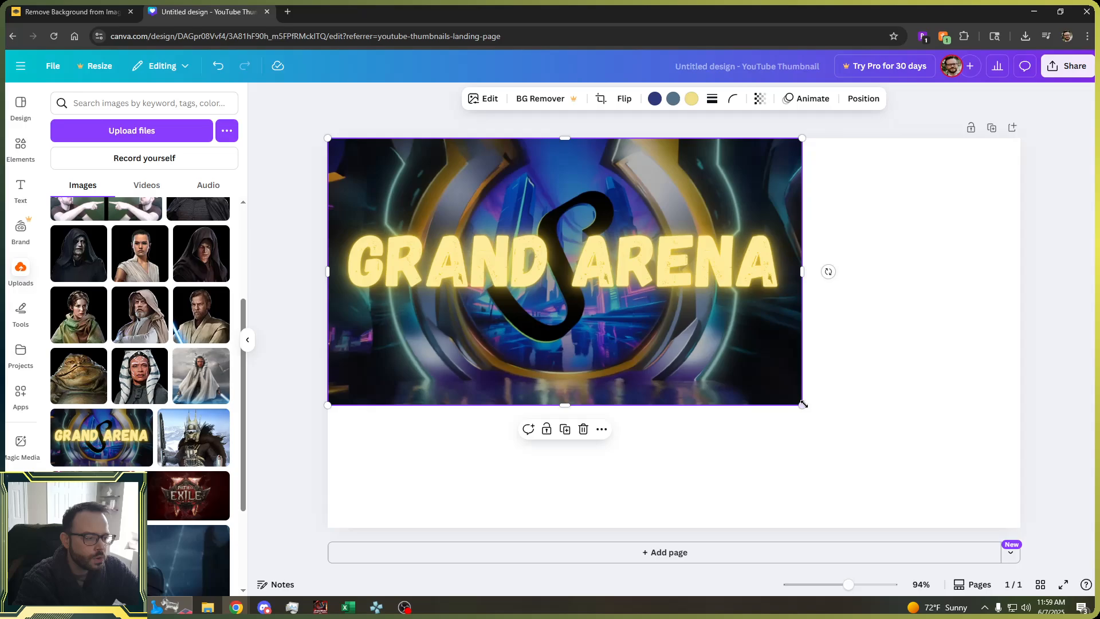
drag(803, 403, 1021, 527)
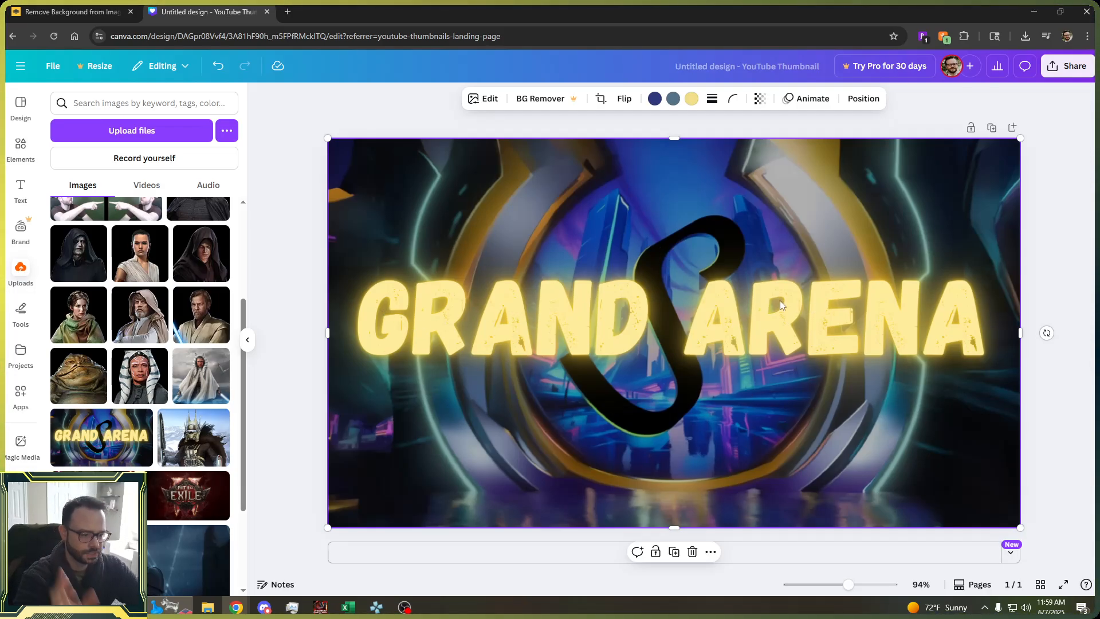
Upload Jabba.png from the SWGOH folder into Canva.
click(305, 337)
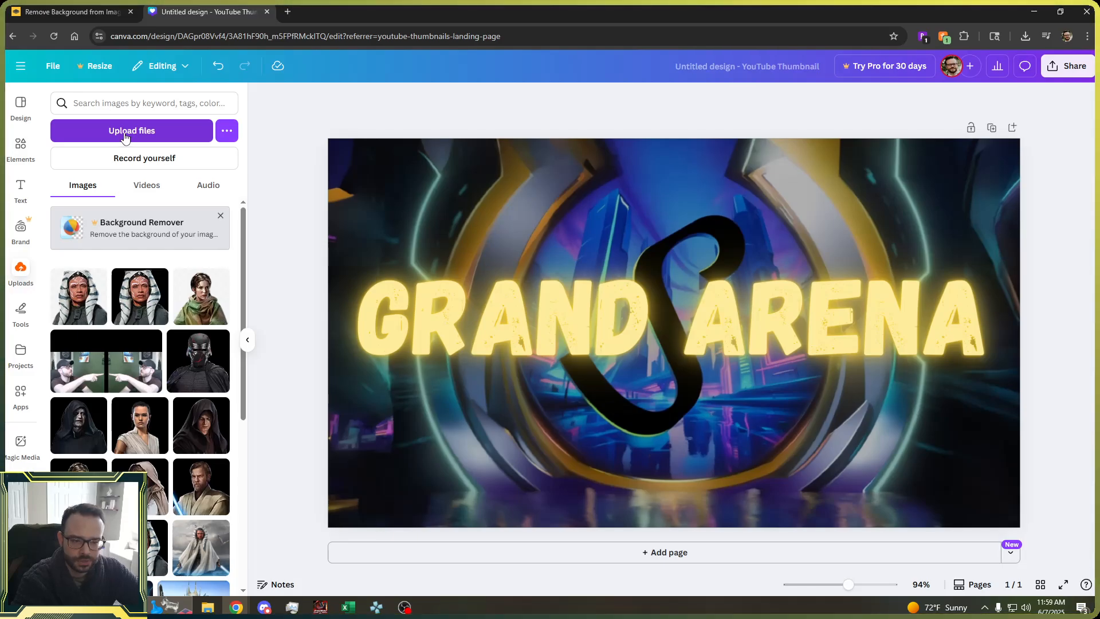
click(125, 138)
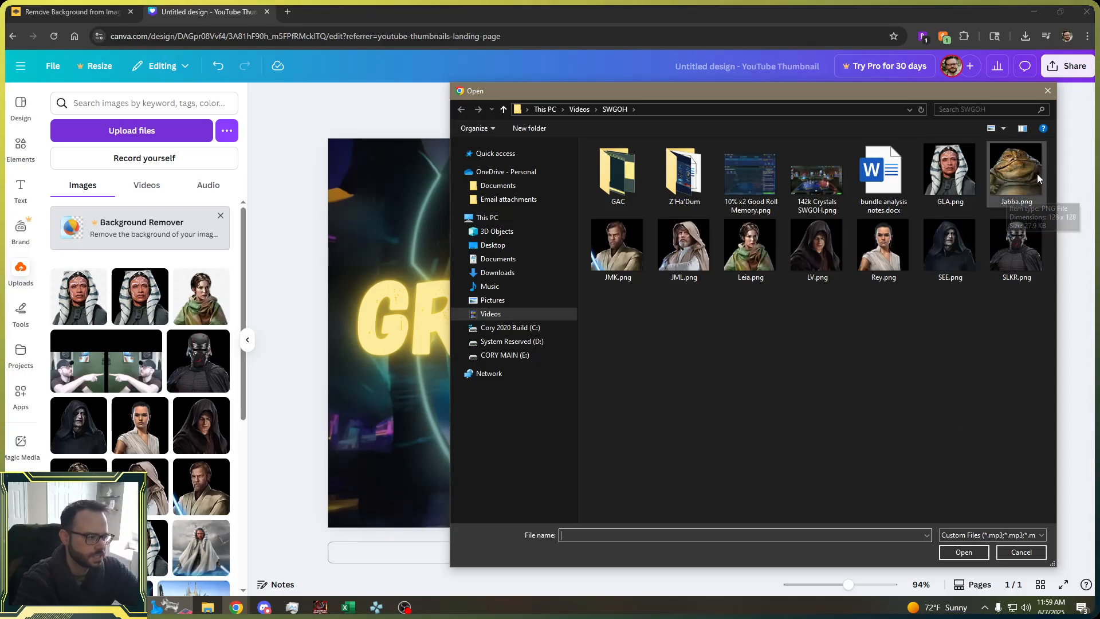
double_click(1016, 168)
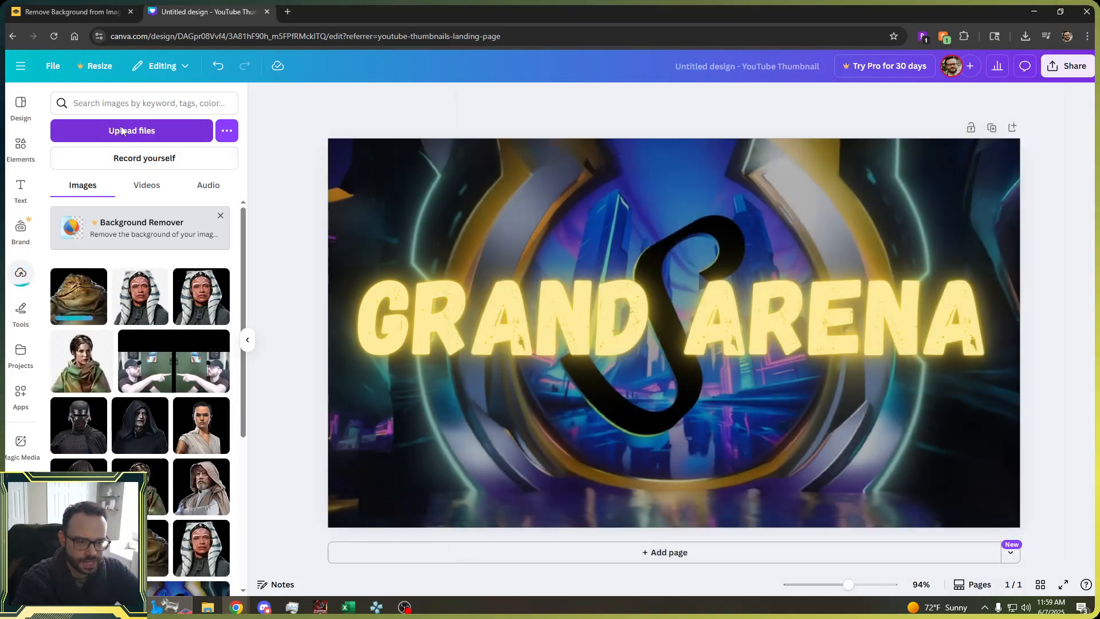
Upload the background-removed Jabba image from the Downloads folder into Canva.
click(122, 130)
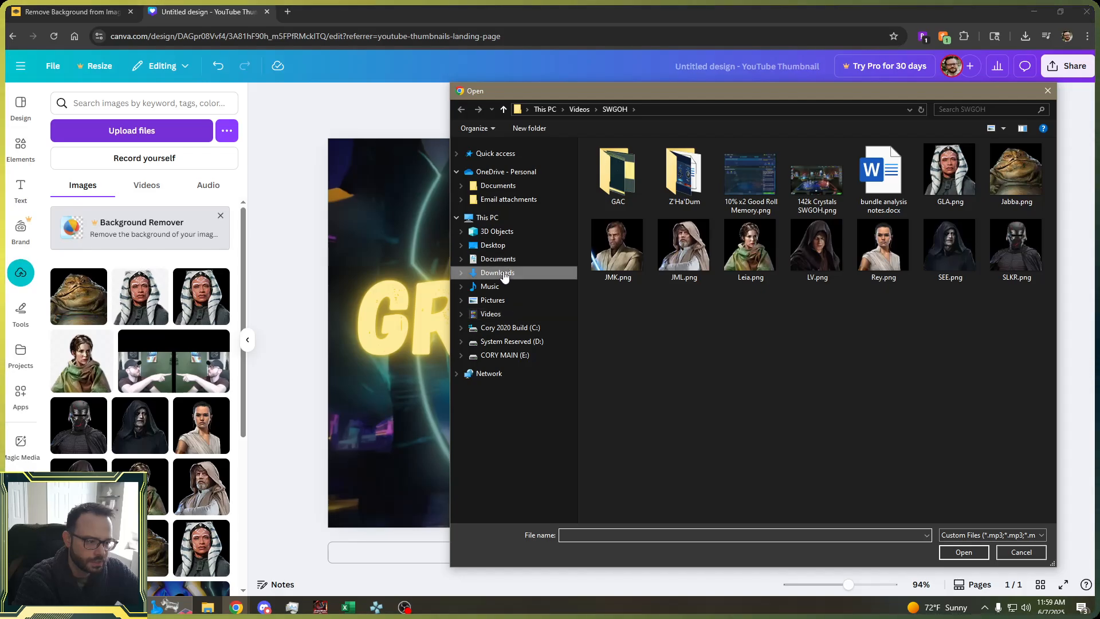
click(498, 273)
double_click(636, 140)
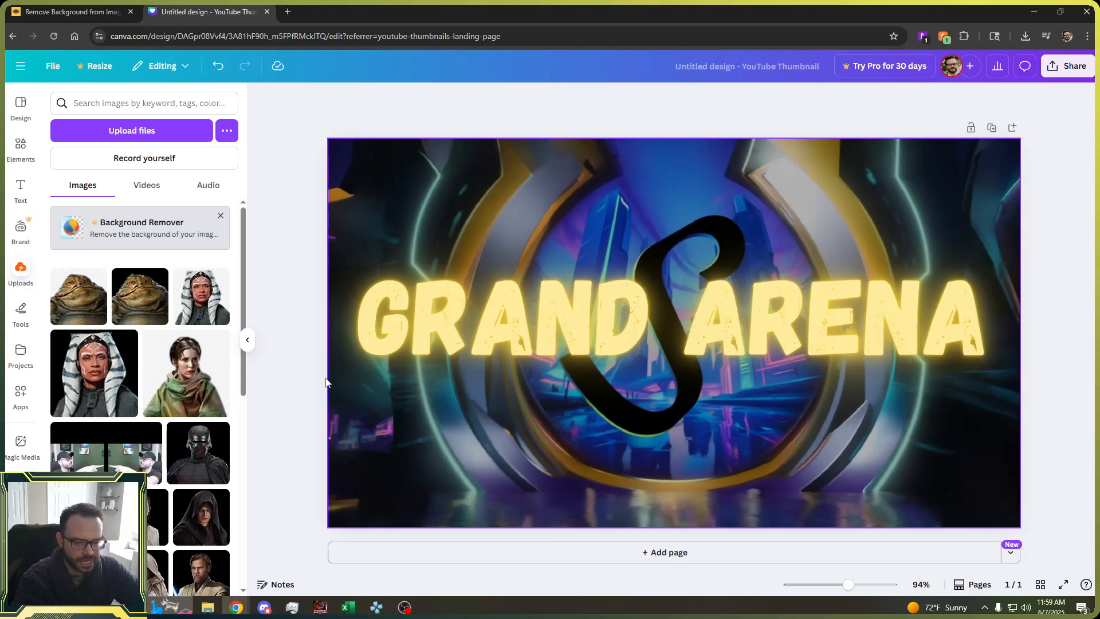
click(126, 289)
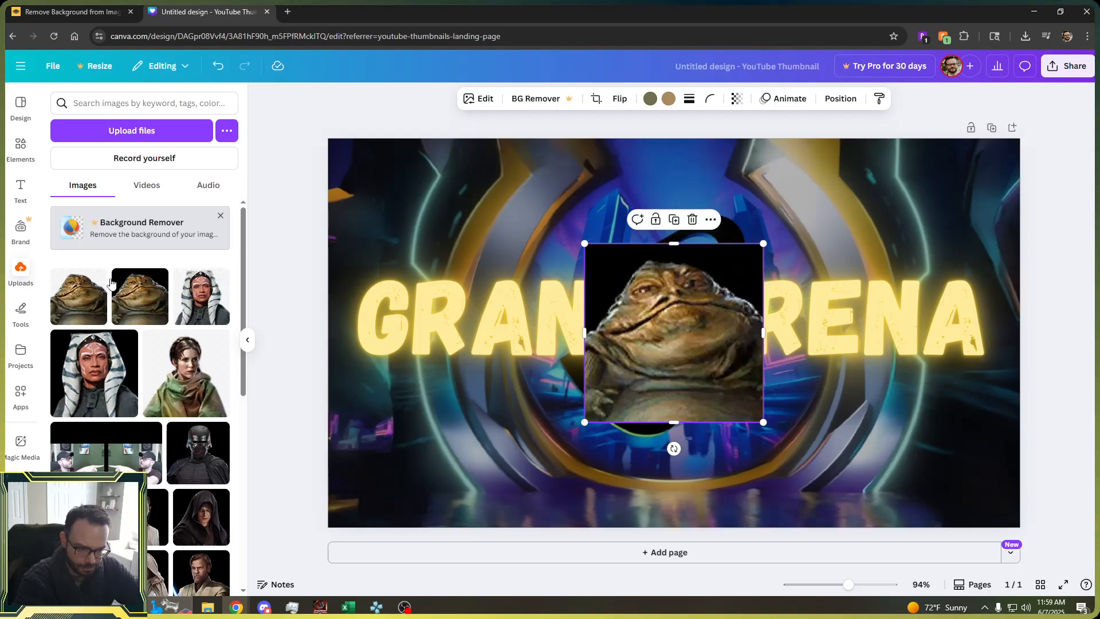
click(464, 380)
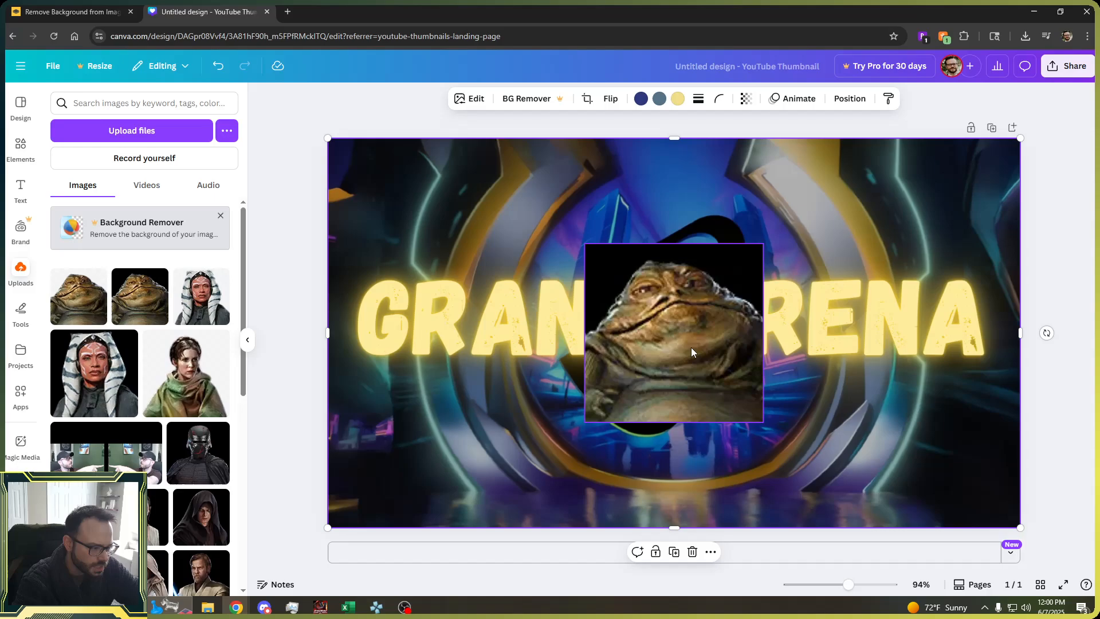
drag(690, 351, 681, 394)
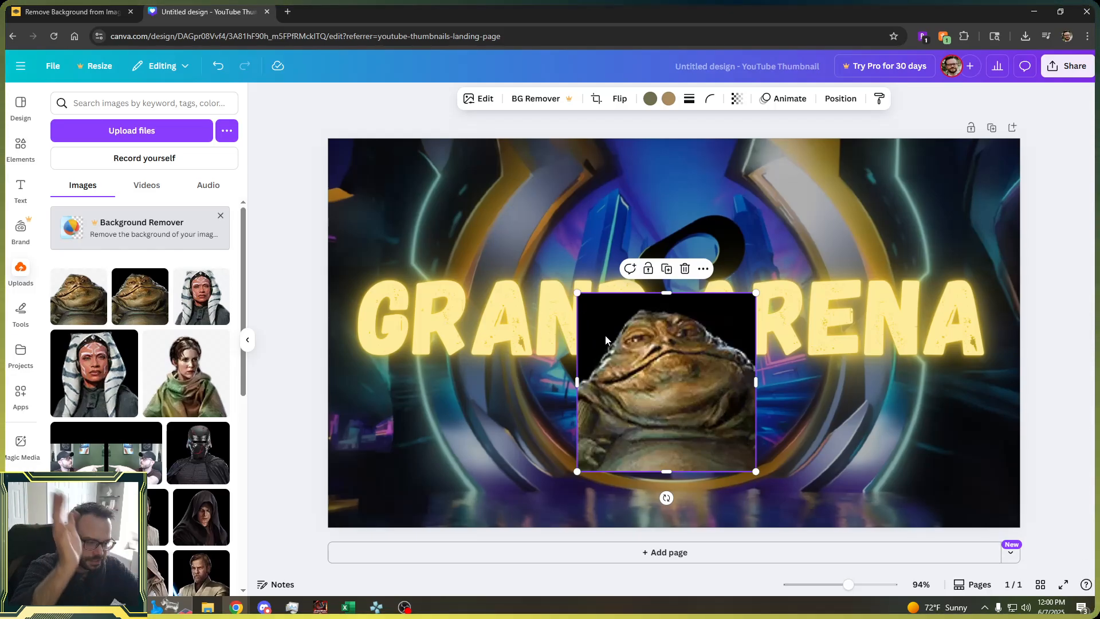
click(854, 460)
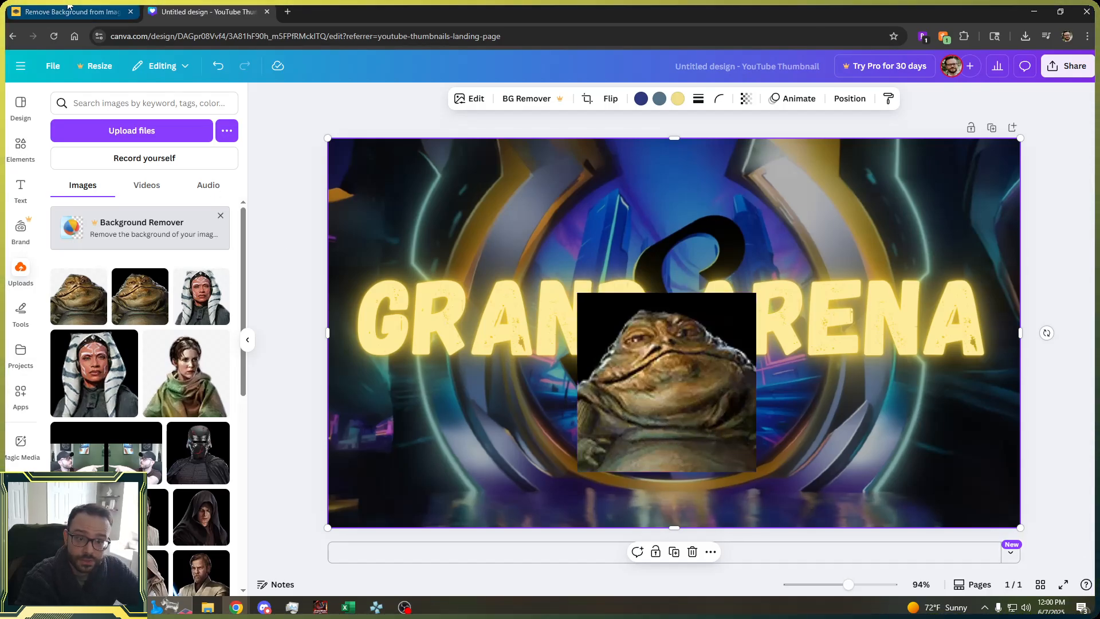
click(684, 399)
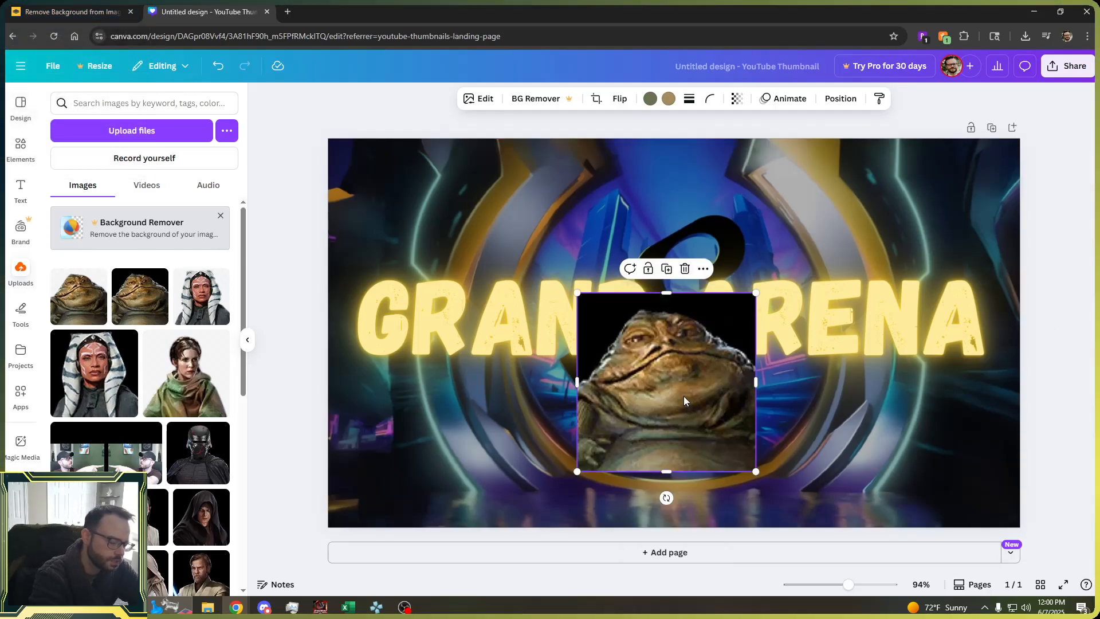
key(Delete)
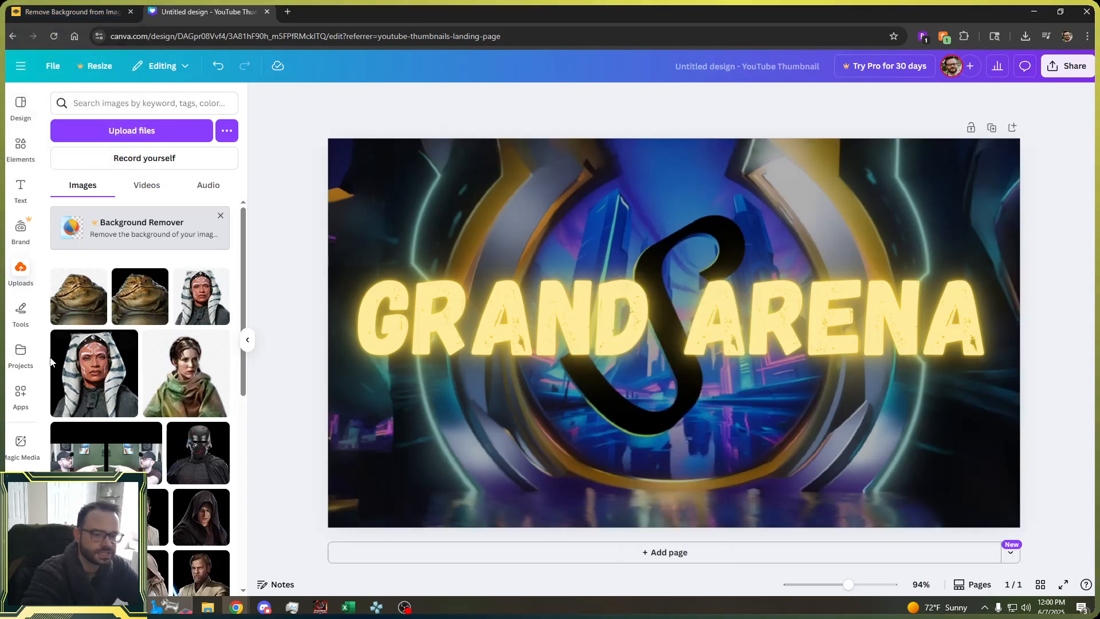
Add the background-removed Jabba image to the canvas and place it above the title near the top edge.
click(78, 307)
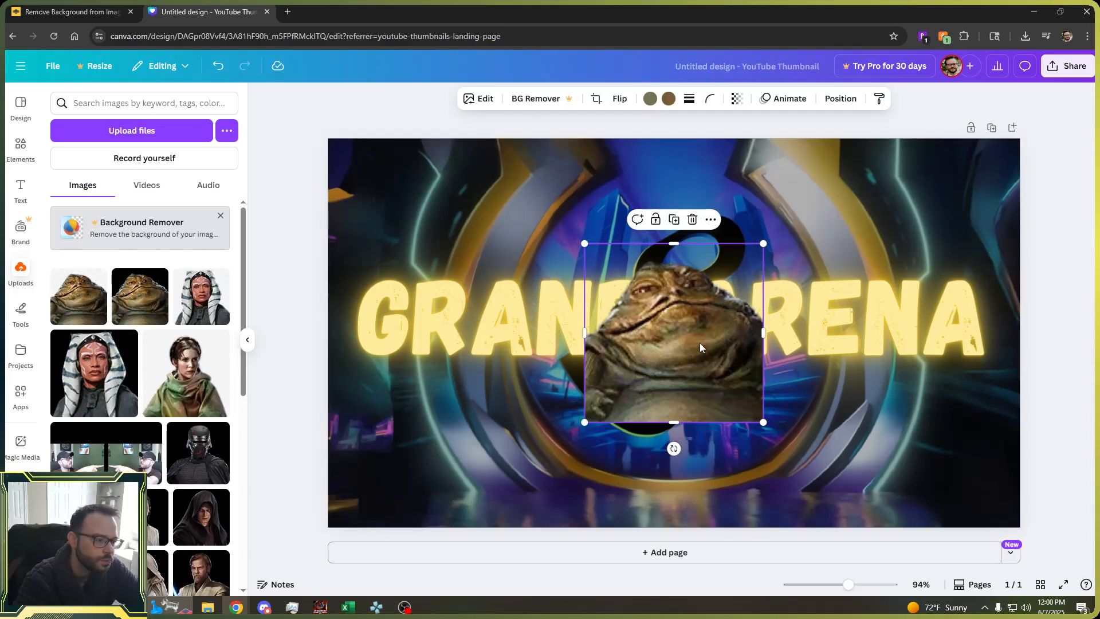
drag(700, 341, 693, 408)
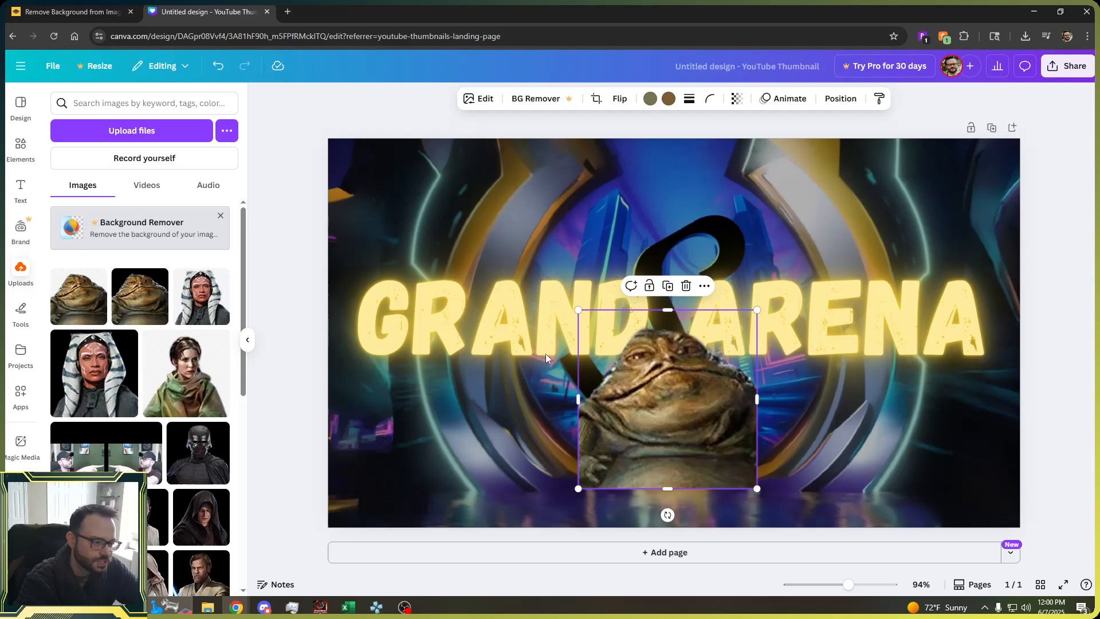
click(1069, 332)
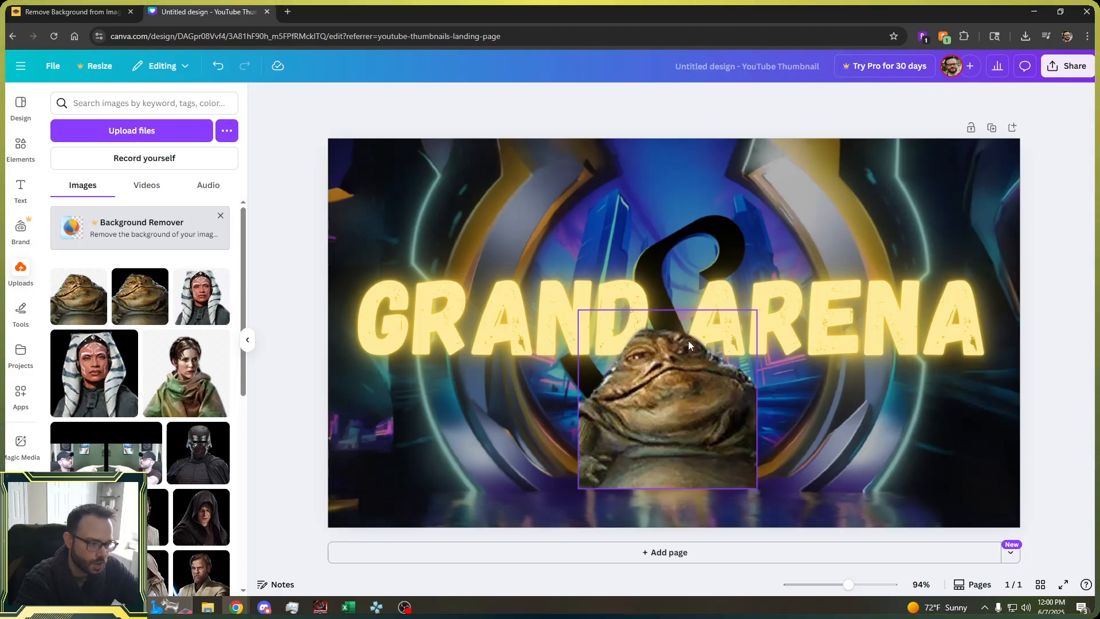
drag(671, 407, 593, 239)
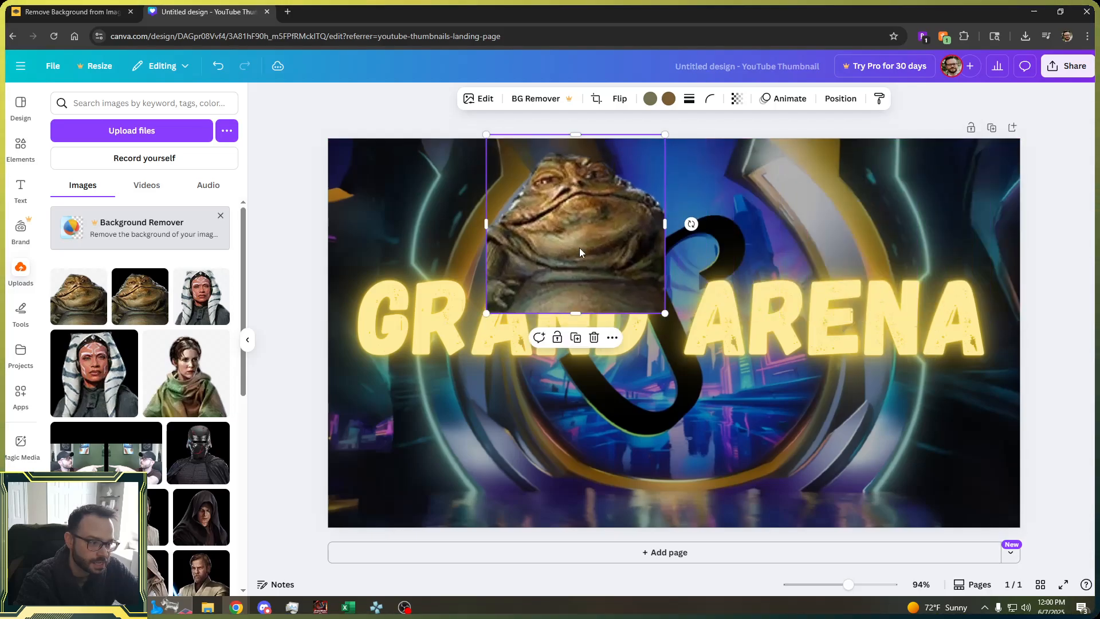
Move the Jabba image down so it sits centered below the gap between GRAND and ARENA.
drag(551, 280, 422, 425)
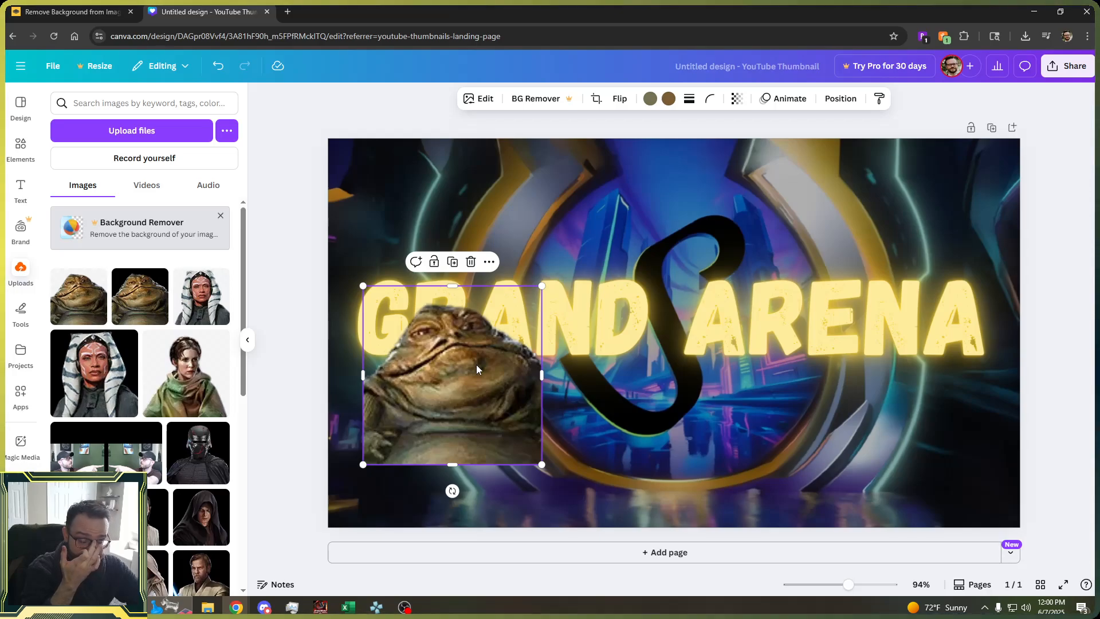
drag(451, 370, 671, 388)
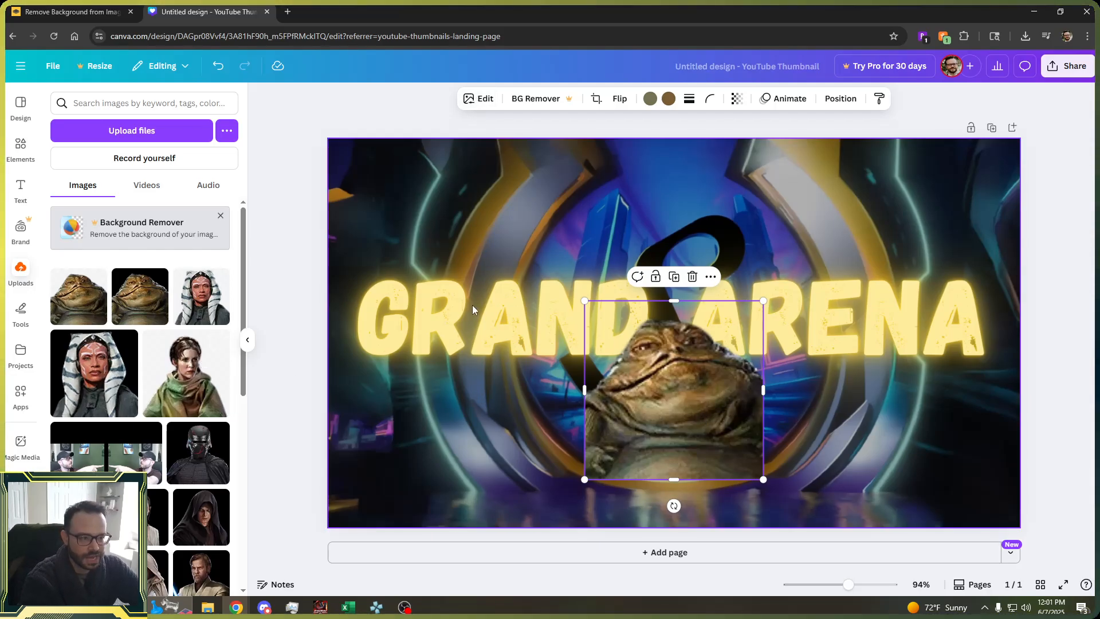
drag(685, 396, 671, 424)
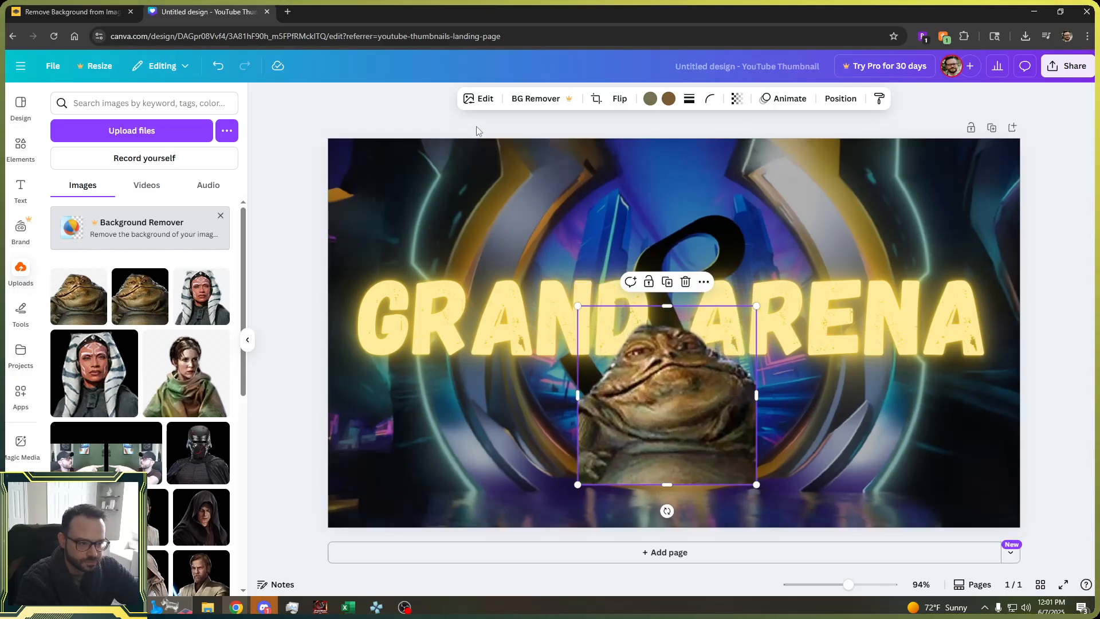
Apply a Glow shadow to the Jabba image and set its color to yellow #E6E43F.
click(481, 102)
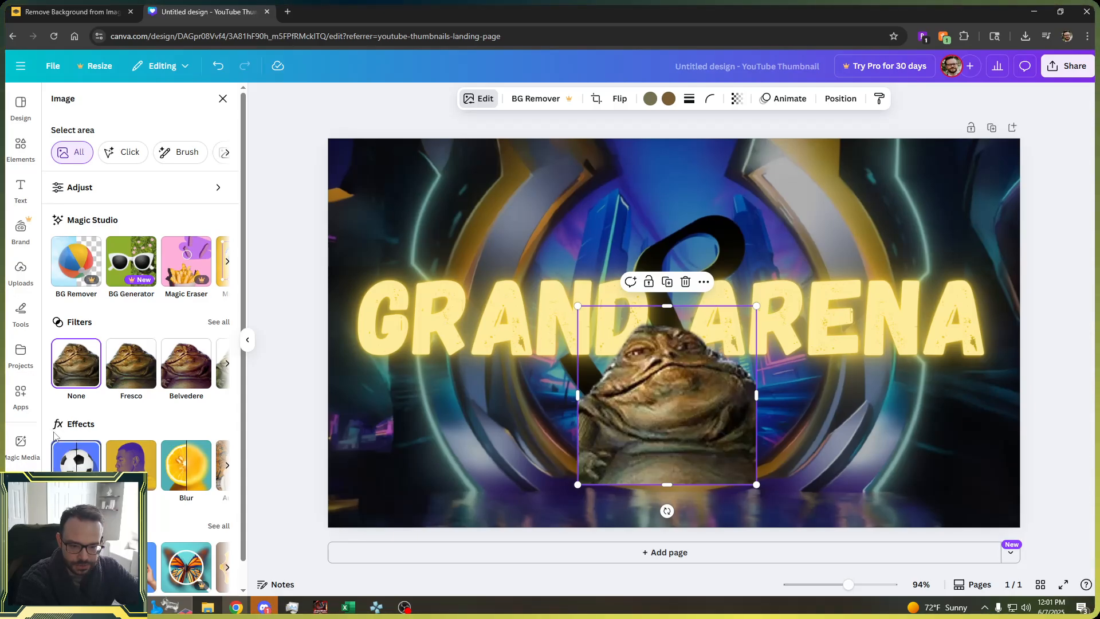
click(73, 467)
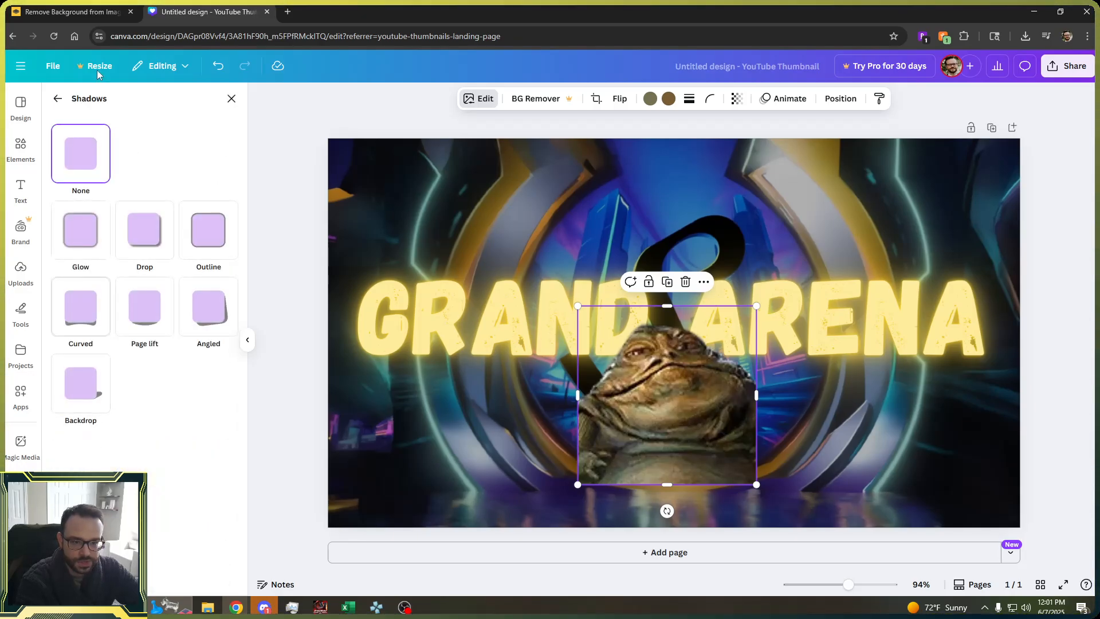
click(83, 238)
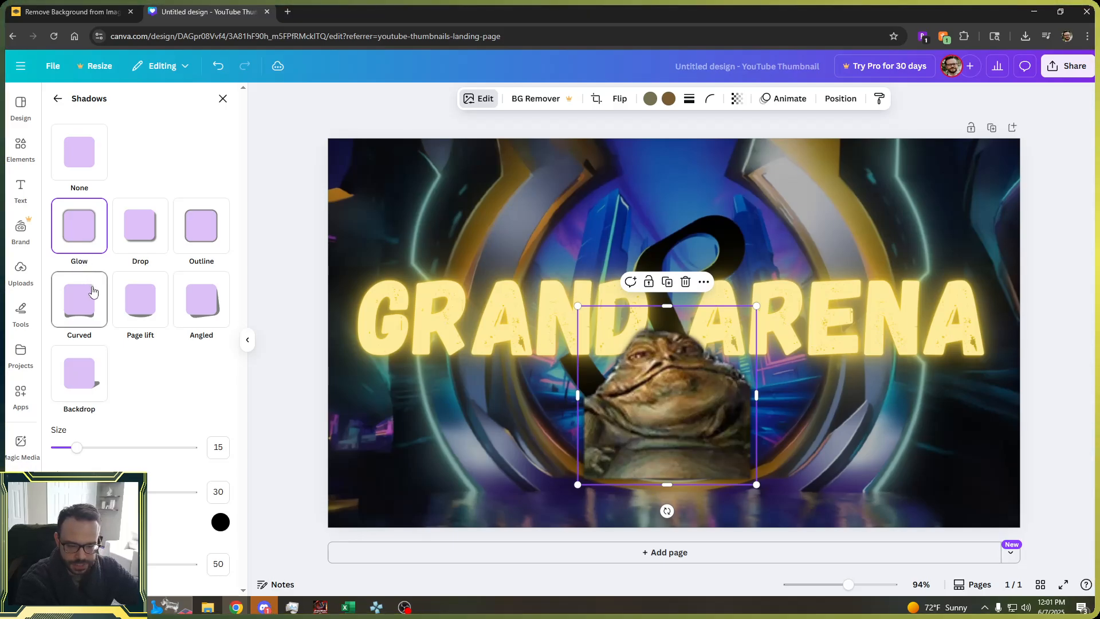
click(218, 524)
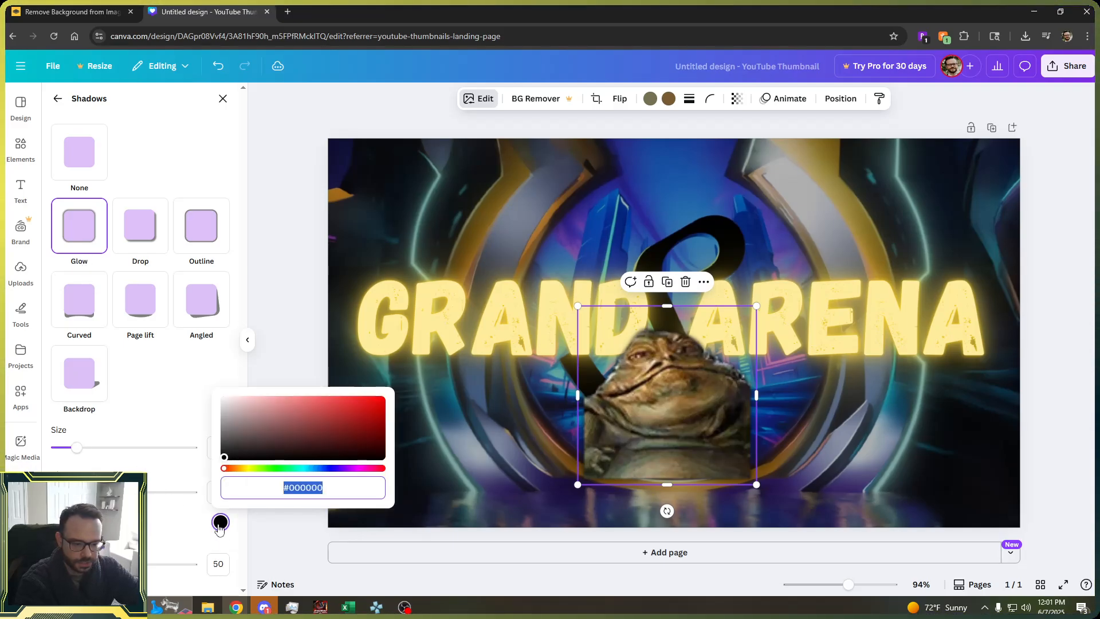
click(251, 468)
click(337, 403)
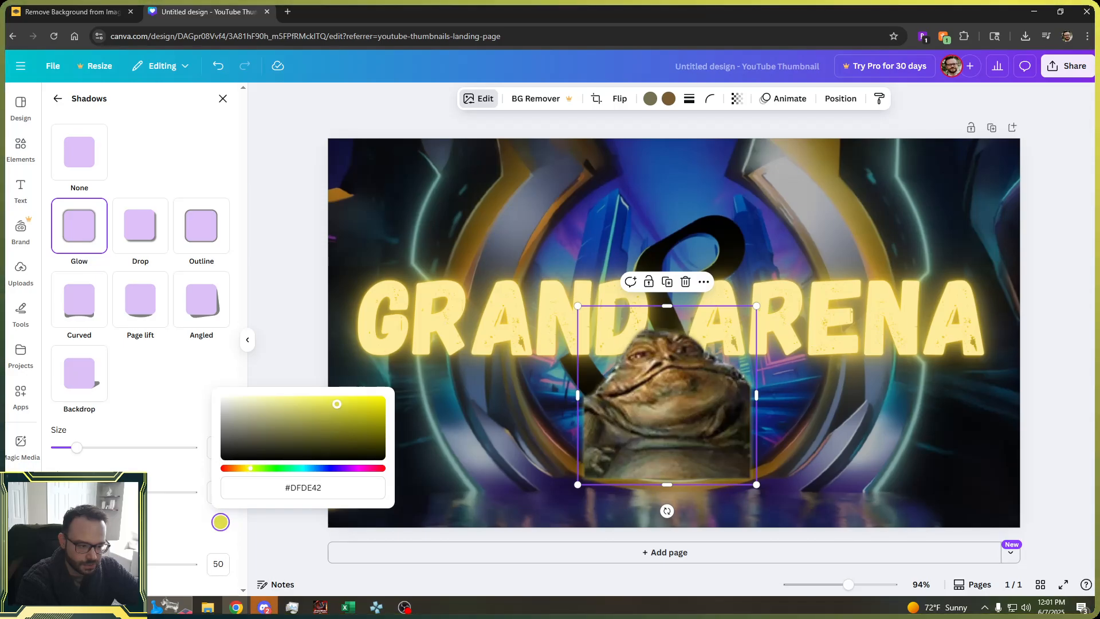
click(340, 402)
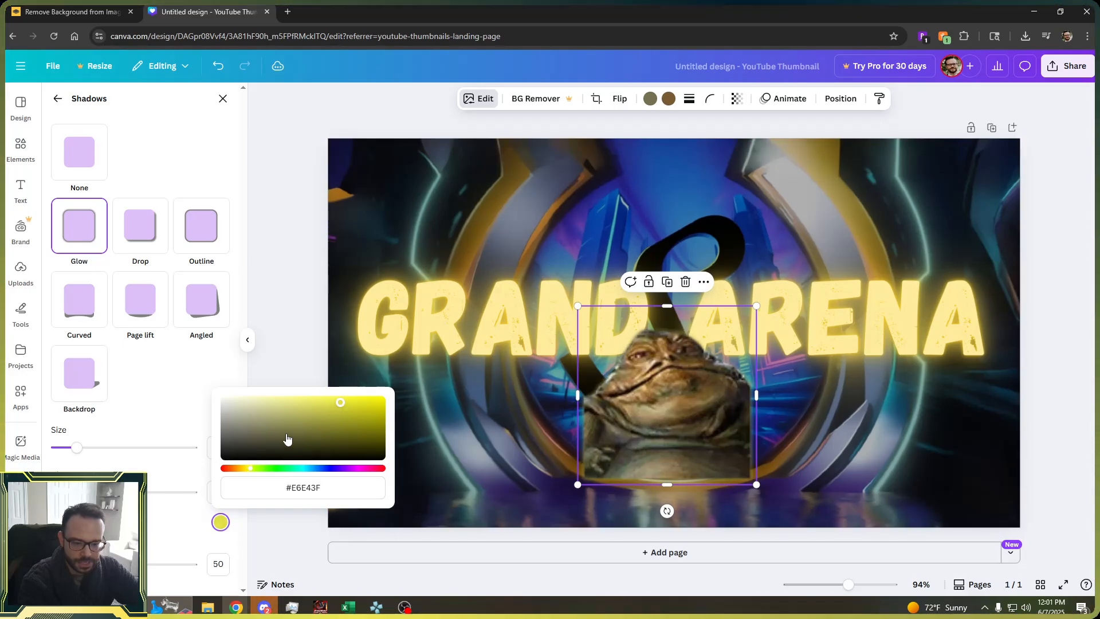
Set the glow's bottom slider to 75 and its size to 50, then deselect the image.
click(142, 536)
drag(124, 565, 160, 577)
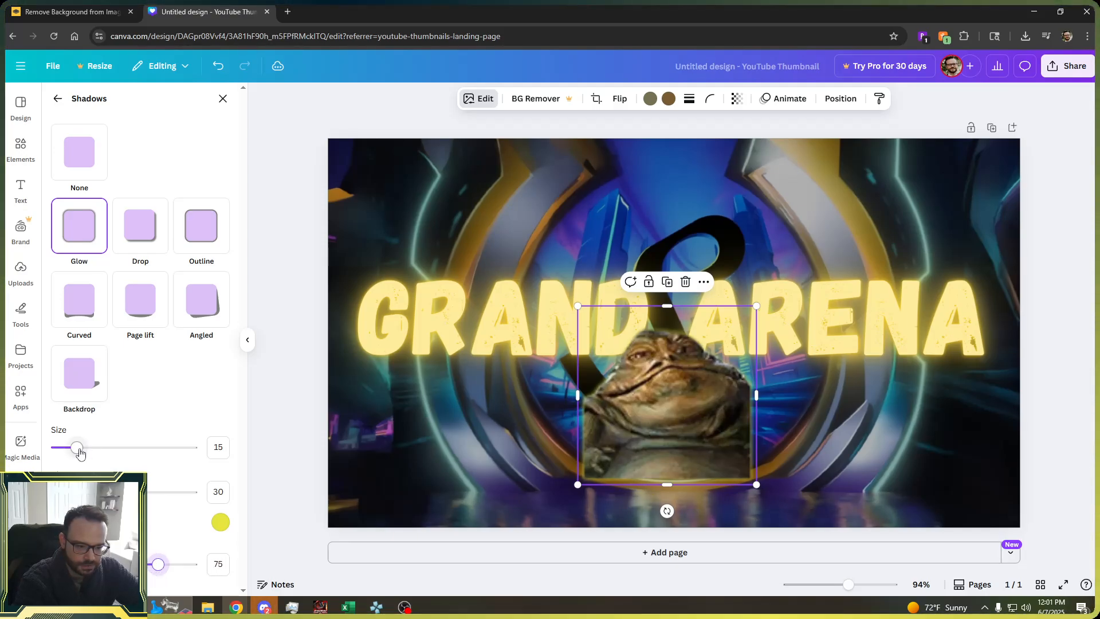
drag(77, 447, 123, 455)
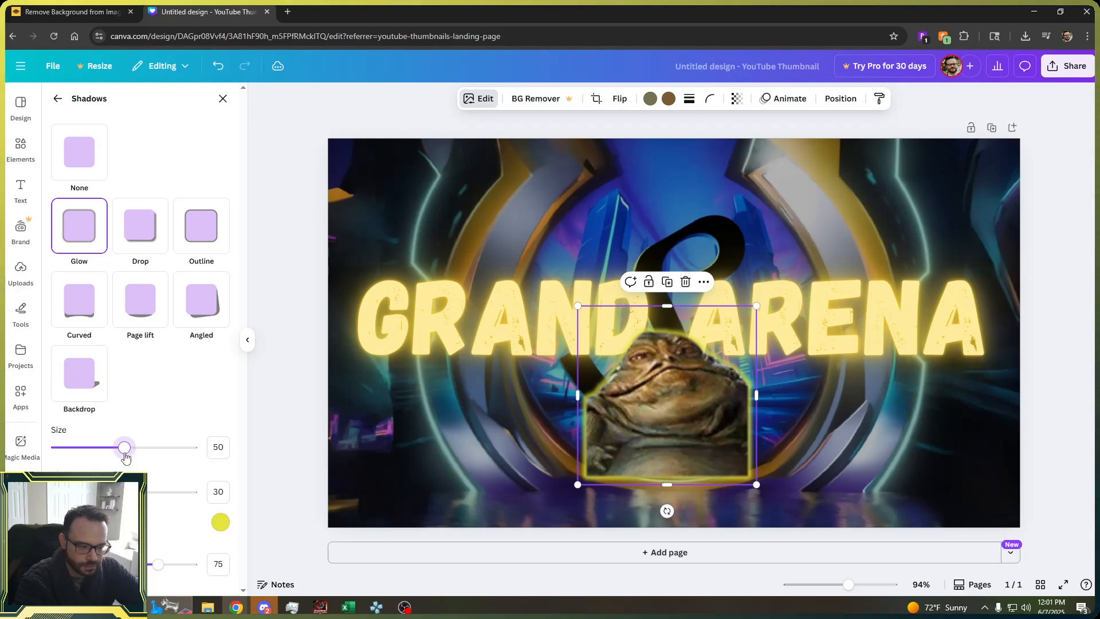
click(914, 484)
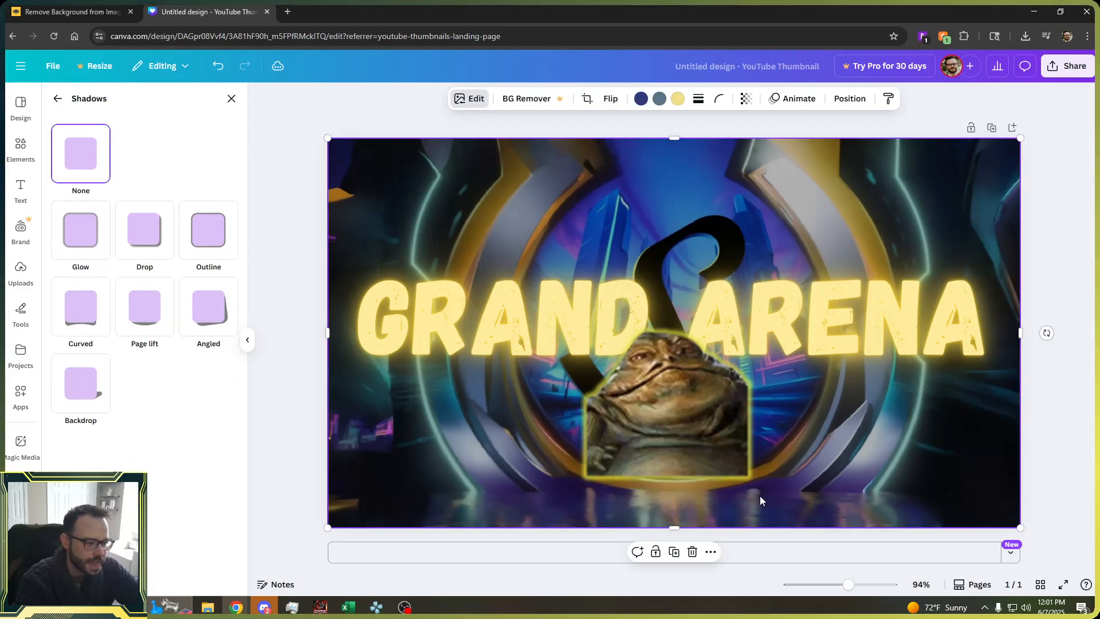
Reposition the glowing Jabba image, ending centered beneath the title's gap, and deselect it.
drag(690, 424, 480, 458)
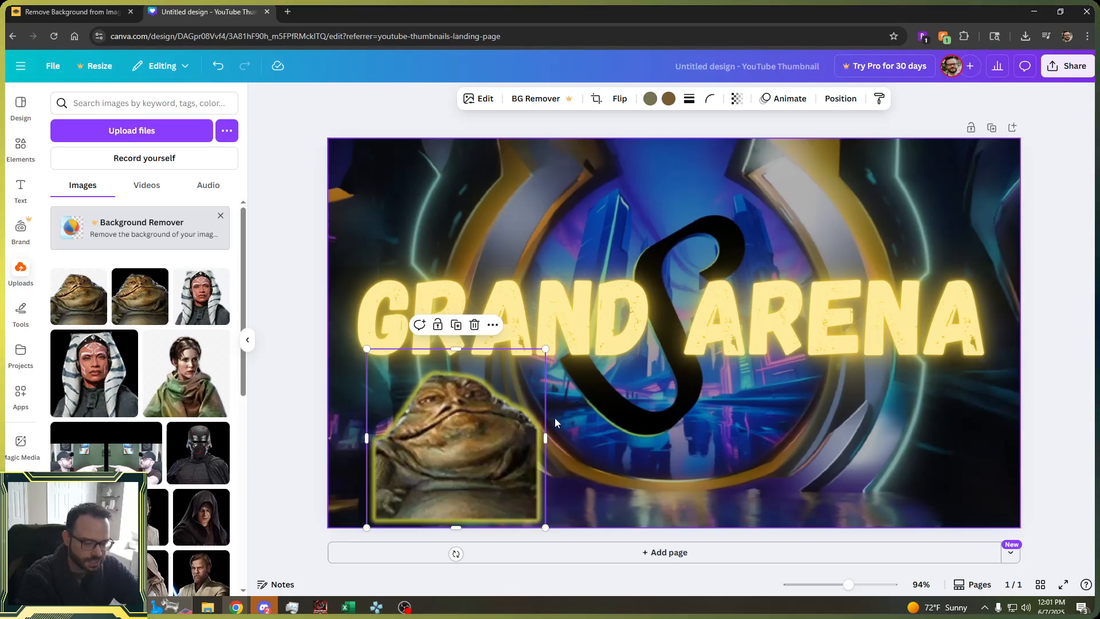
drag(450, 448, 653, 395)
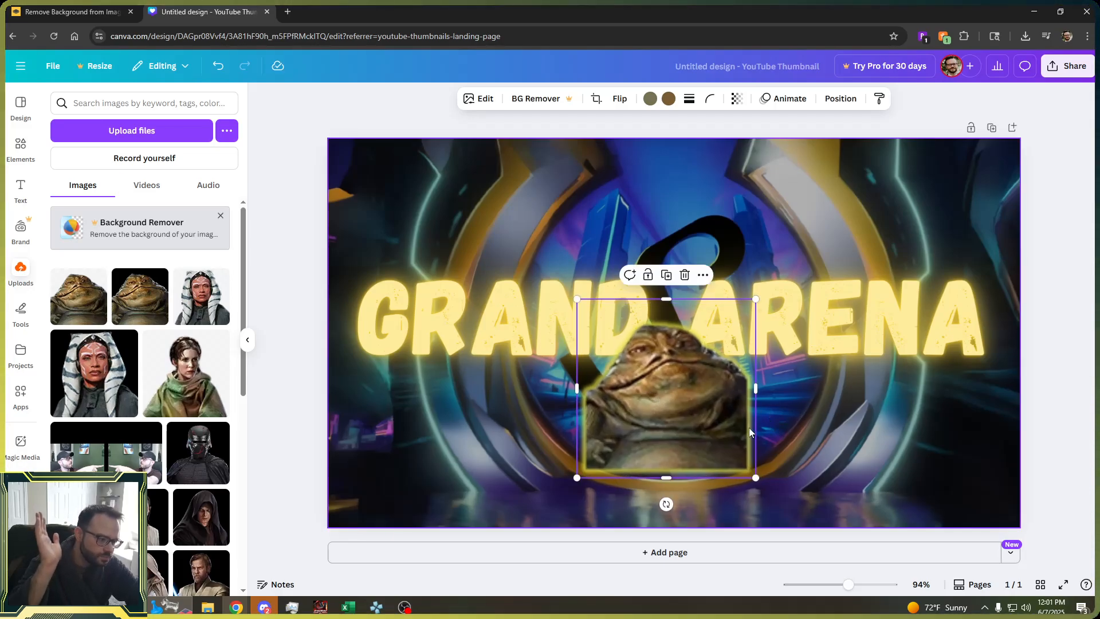
click(872, 458)
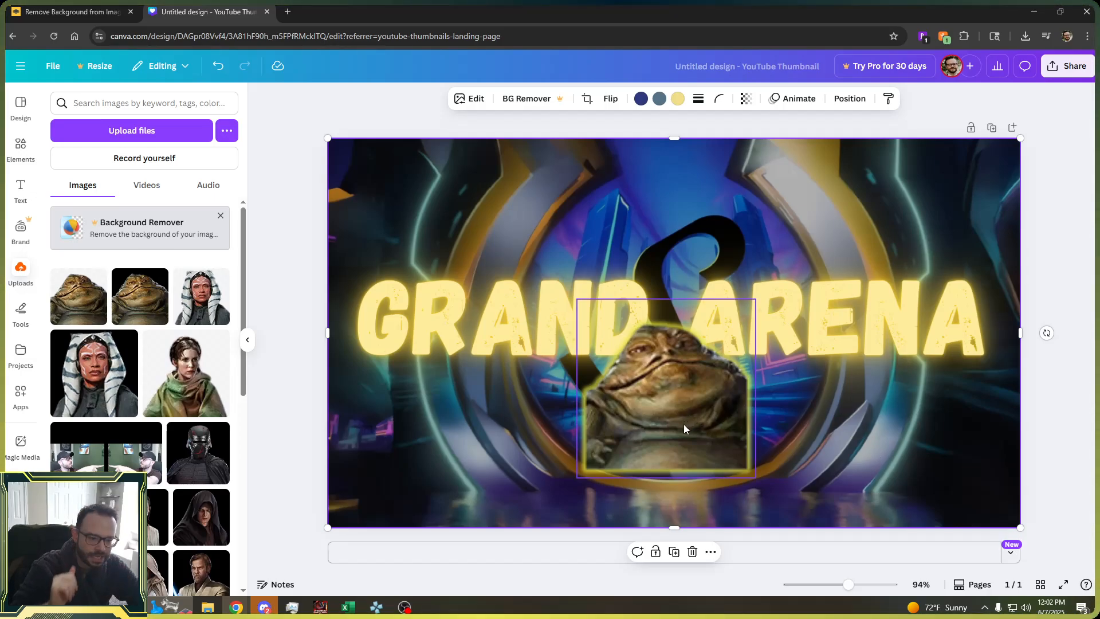
drag(683, 428, 435, 472)
click(670, 443)
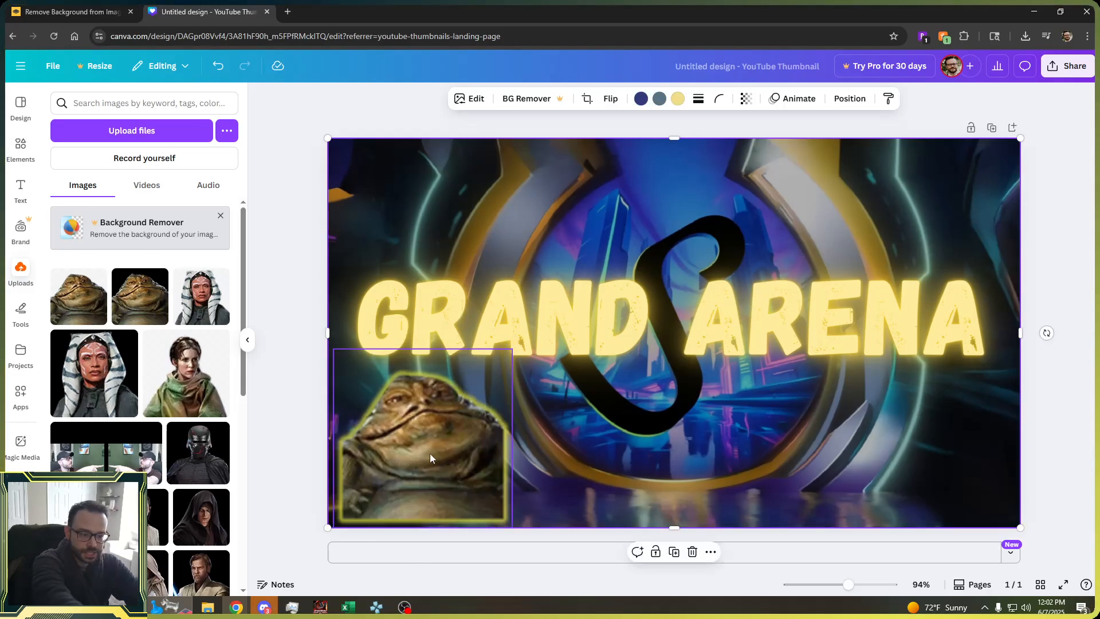
drag(418, 465, 696, 421)
click(1064, 348)
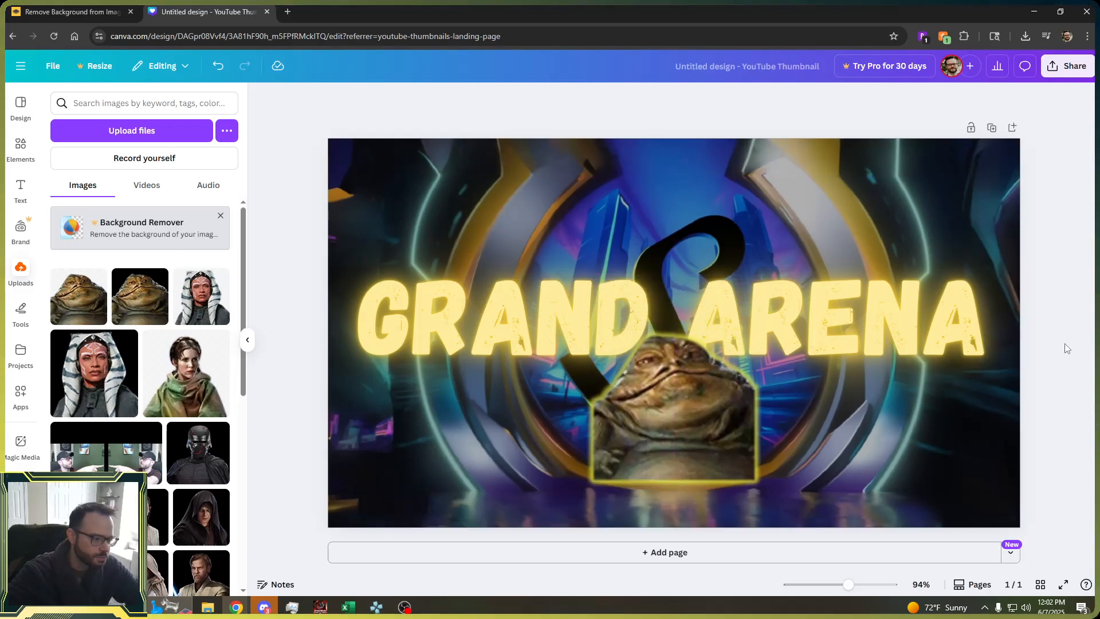